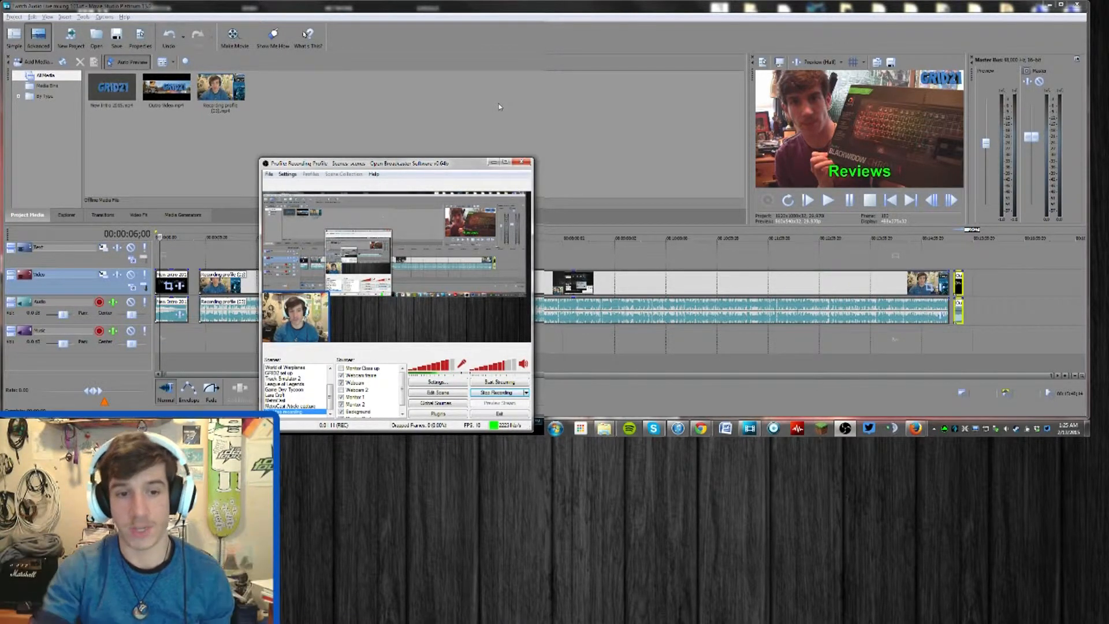
Import the three music files from the Twitch Audio Live mixing 101 folder into the project media
{"action": "left_click", "coordinate": [500, 107]}
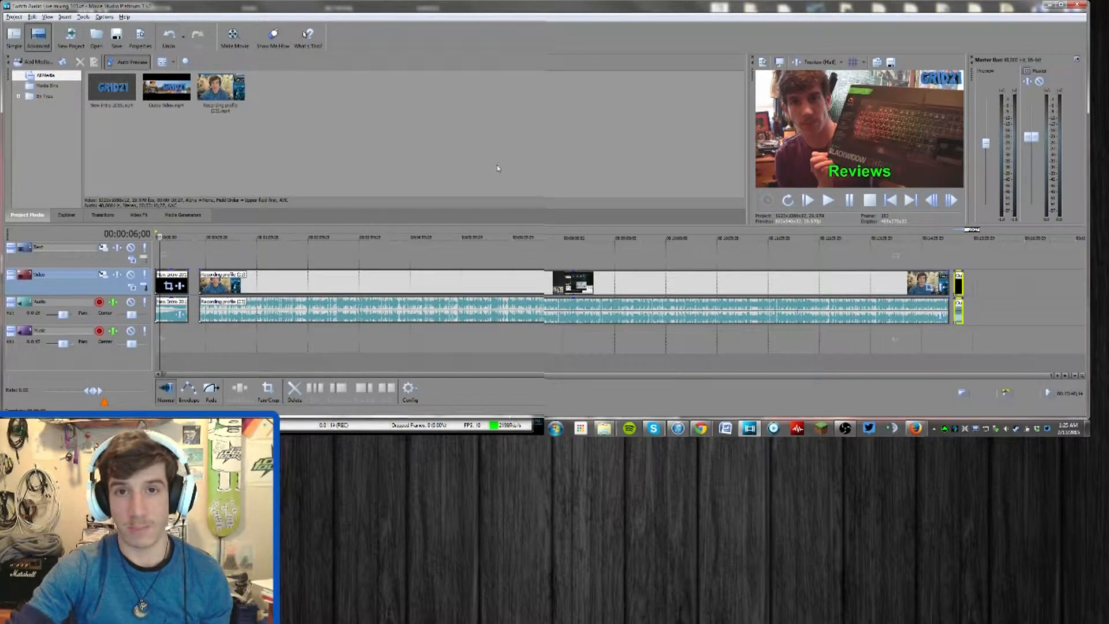
{"action": "mouse_move", "coordinate": [603, 428]}
{"action": "left_click", "coordinate": [683, 371]}
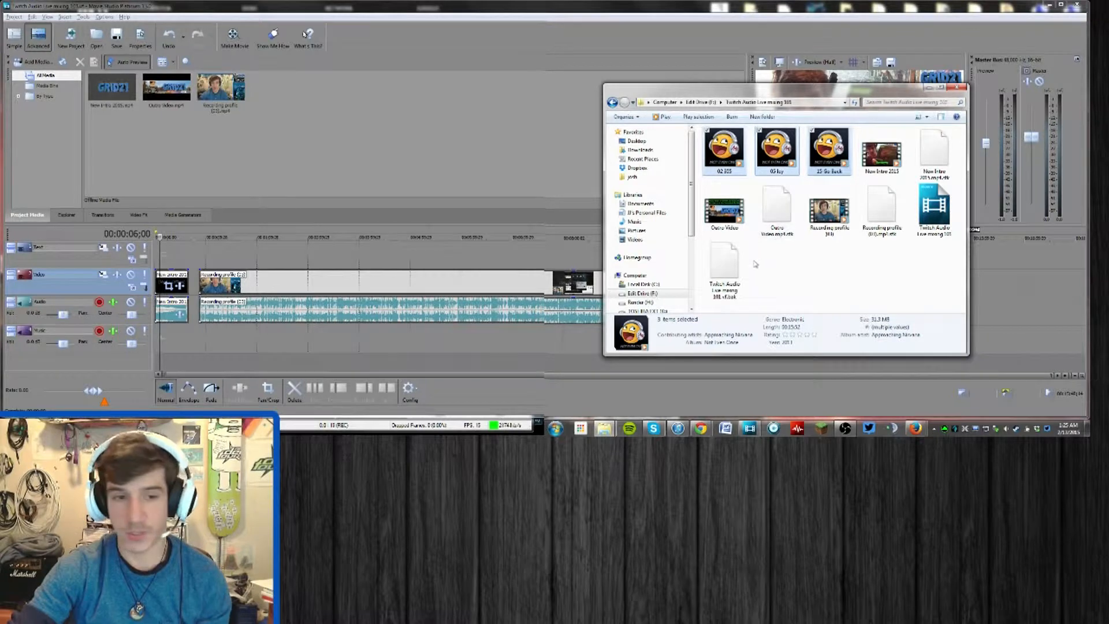
{"action": "left_click", "coordinate": [212, 184]}
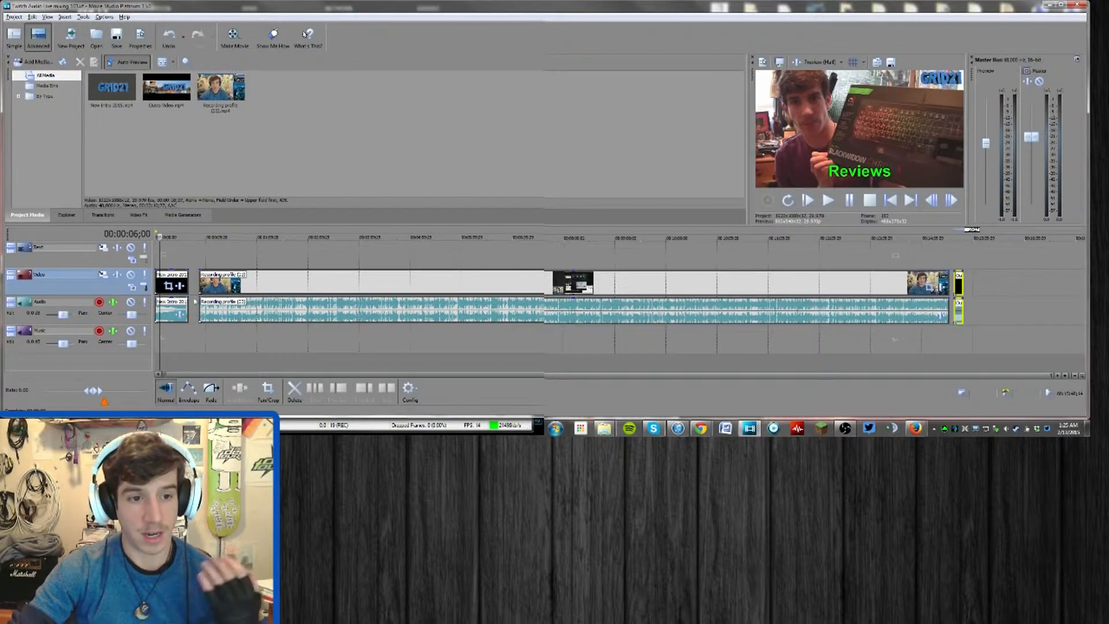
{"action": "left_click", "coordinate": [174, 253]}
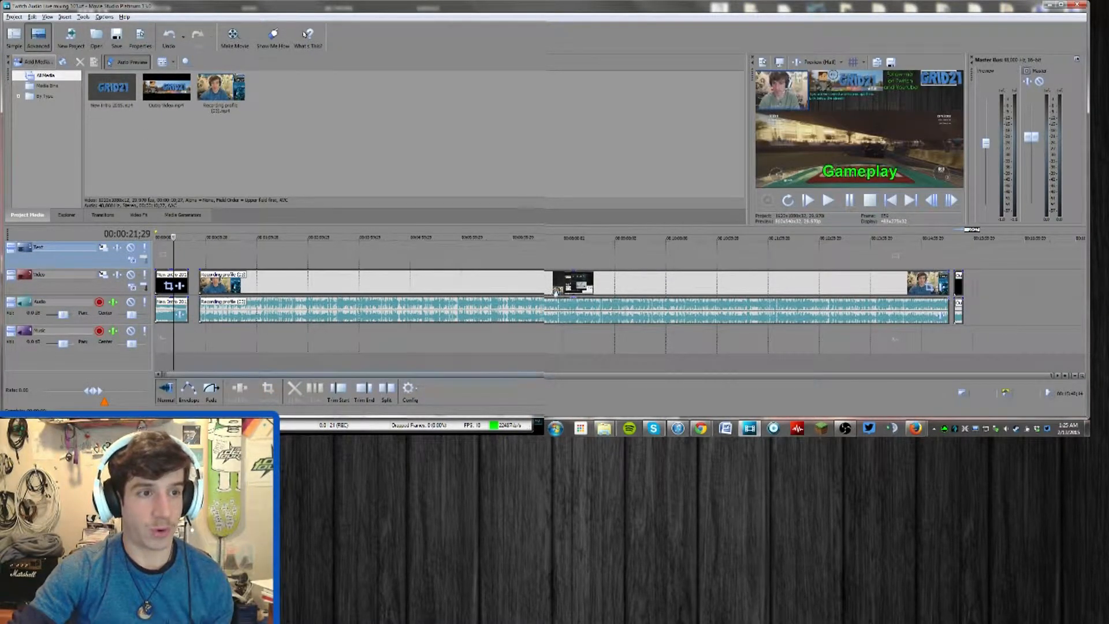
{"action": "key", "text": "alt+Tab"}
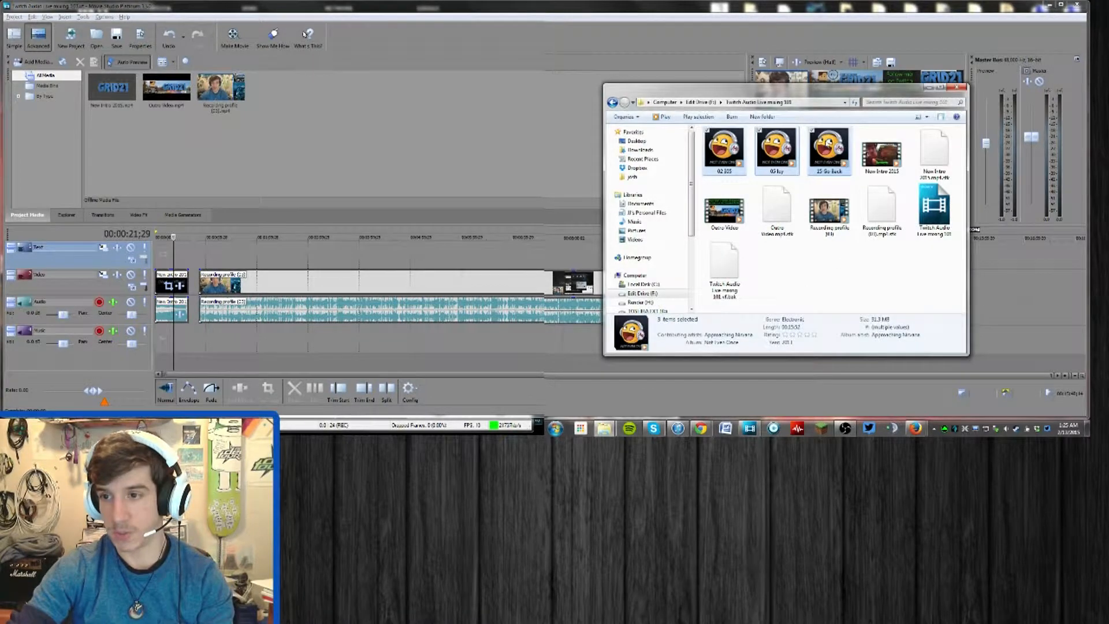
{"action": "left_click_drag", "start_coordinate": [433, 139], "coordinate": [426, 139]}
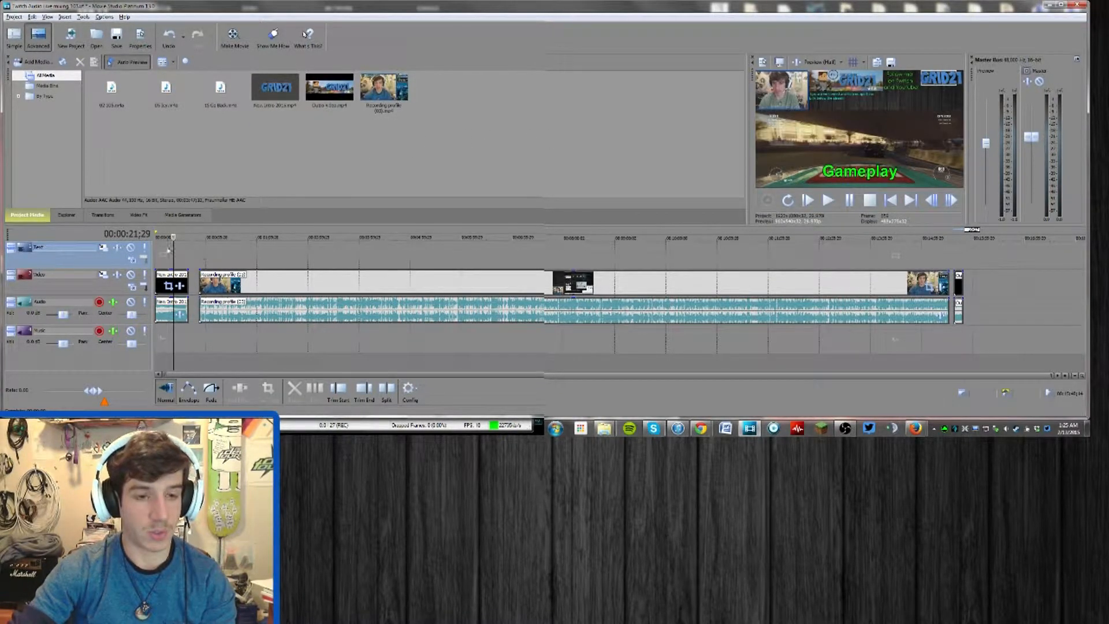
Lower the volume of the New Intro 2015 clip's audio on the timeline to about -5.6 dB
{"action": "left_click", "coordinate": [179, 254]}
{"action": "scroll", "coordinate": [179, 254], "scroll_direction": "up", "scroll_amount": 6}
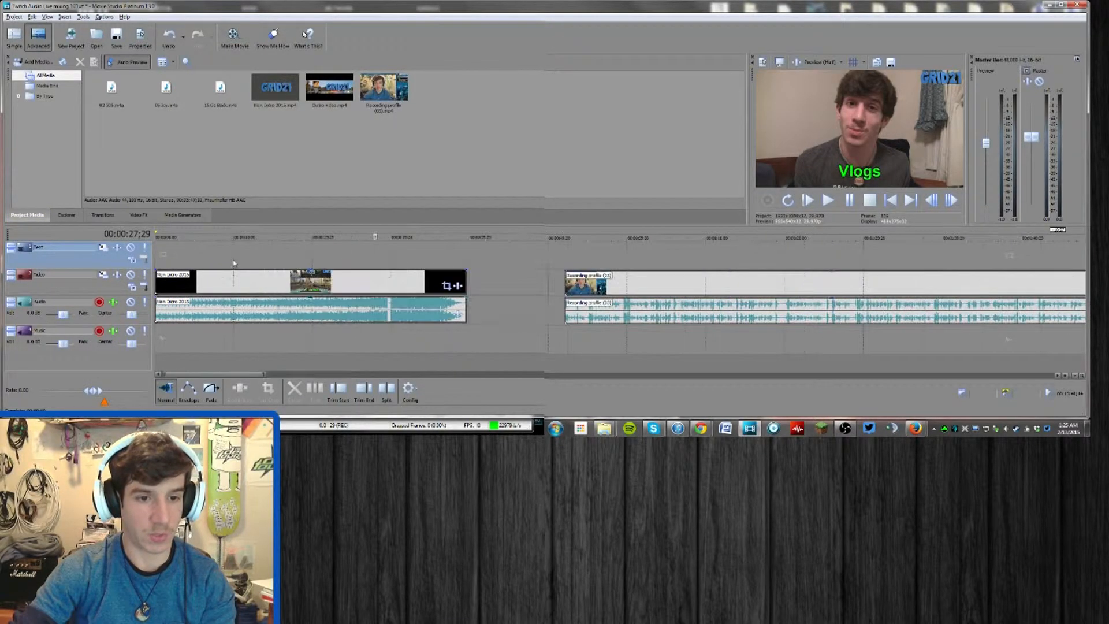
{"action": "left_click_drag", "start_coordinate": [310, 300], "coordinate": [309, 313]}
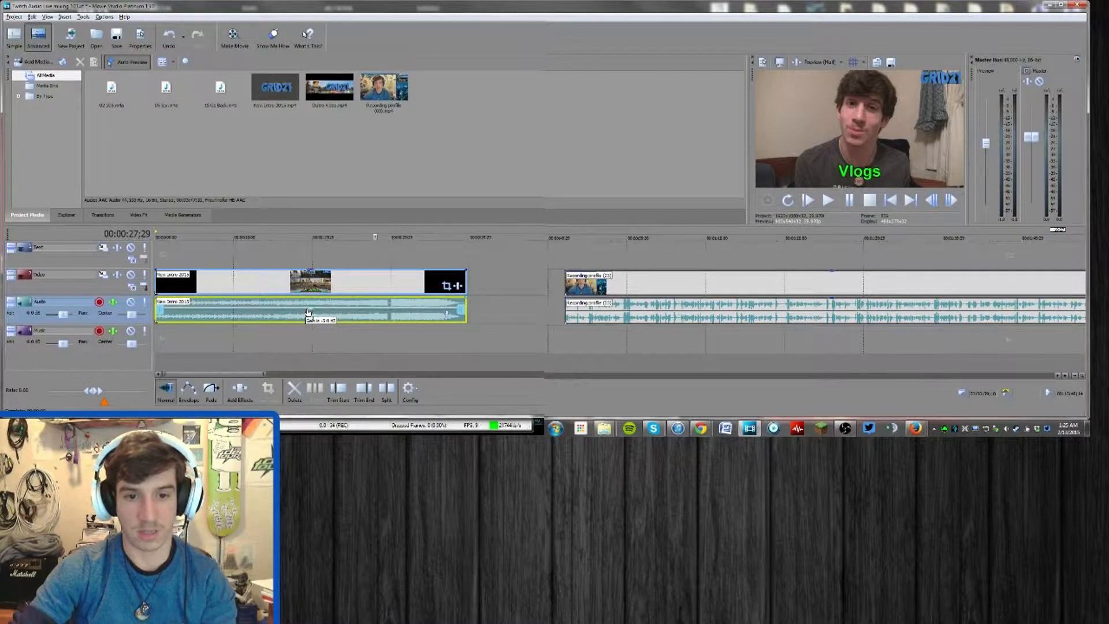
Open the system volume mixer and play back the end of the intro to check its audio level
{"action": "left_click", "coordinate": [1014, 429]}
{"action": "left_click", "coordinate": [950, 403]}
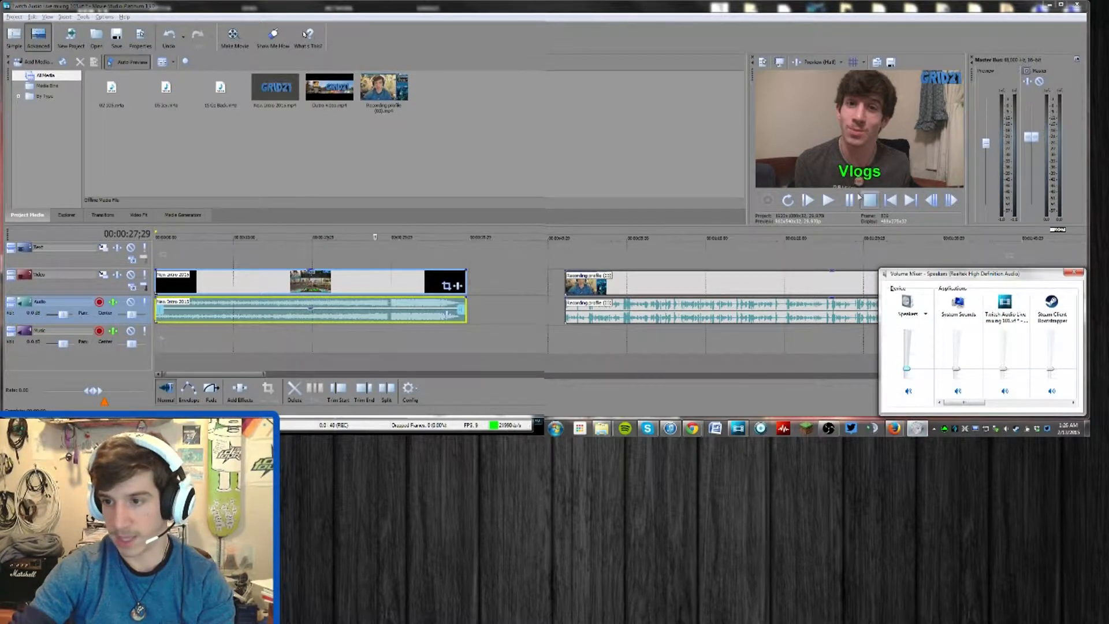
{"action": "left_click", "coordinate": [827, 202]}
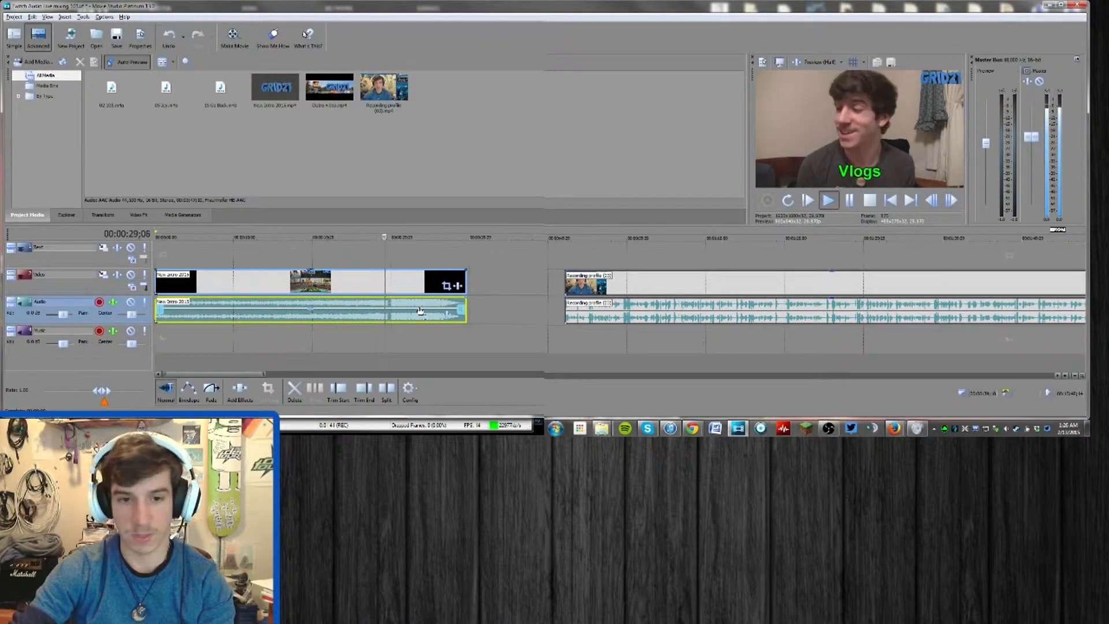
{"action": "key", "text": "alt+Tab"}
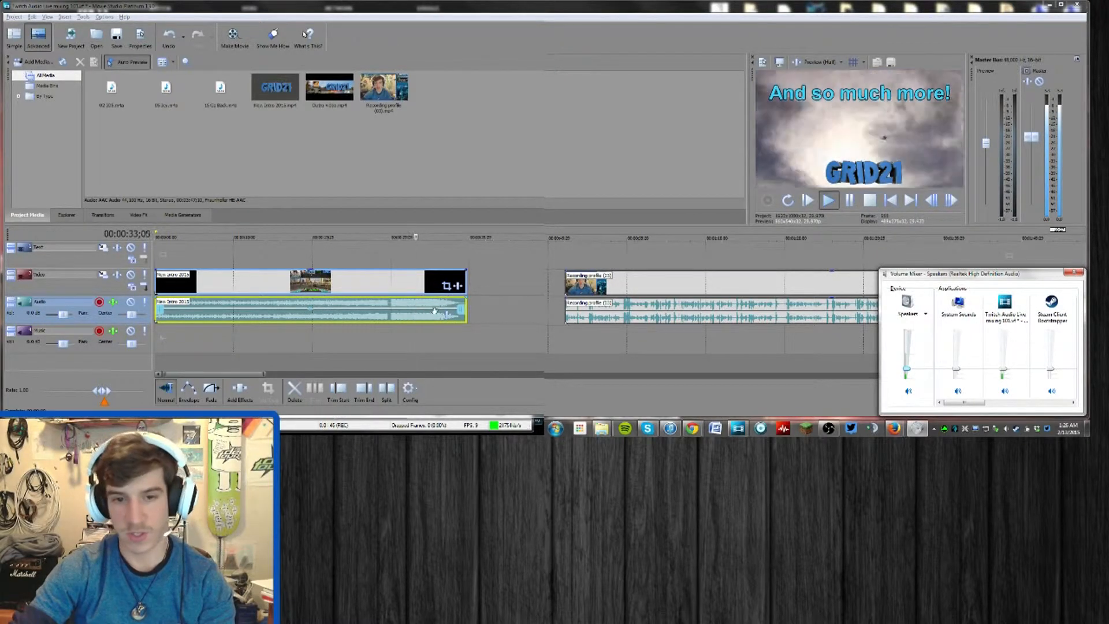
{"action": "left_click", "coordinate": [437, 313]}
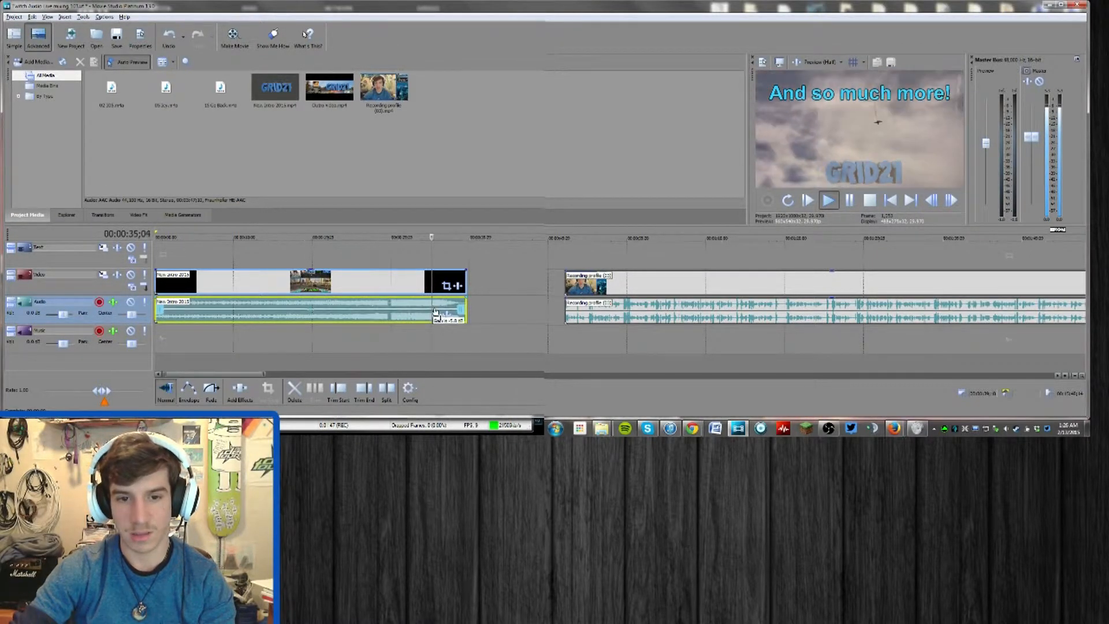
{"action": "left_click", "coordinate": [474, 266]}
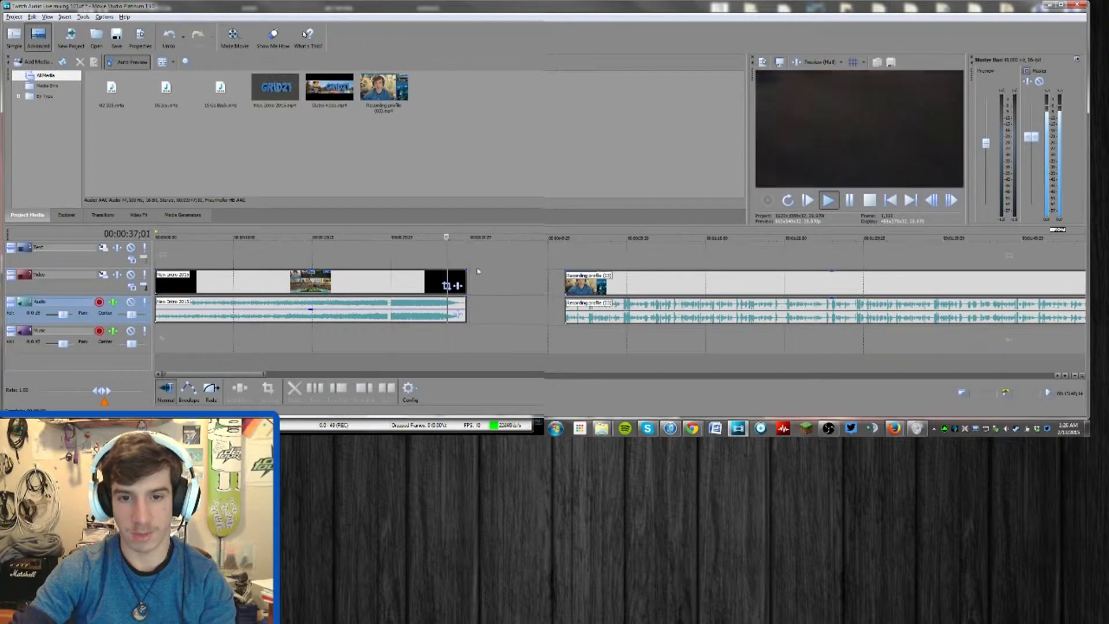
Move the recording clip up close behind the intro and add fade-ins to its video and audio
{"action": "left_click_drag", "start_coordinate": [636, 283], "coordinate": [545, 287]}
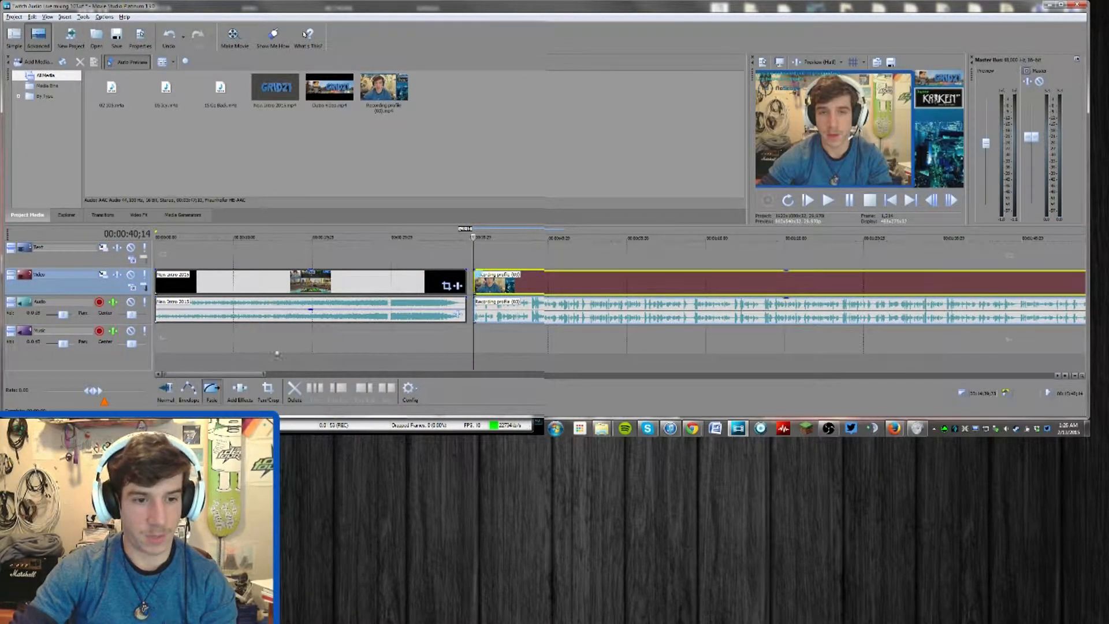
{"action": "left_click", "coordinate": [482, 300]}
{"action": "scroll", "coordinate": [578, 303], "scroll_direction": "up", "scroll_amount": 5}
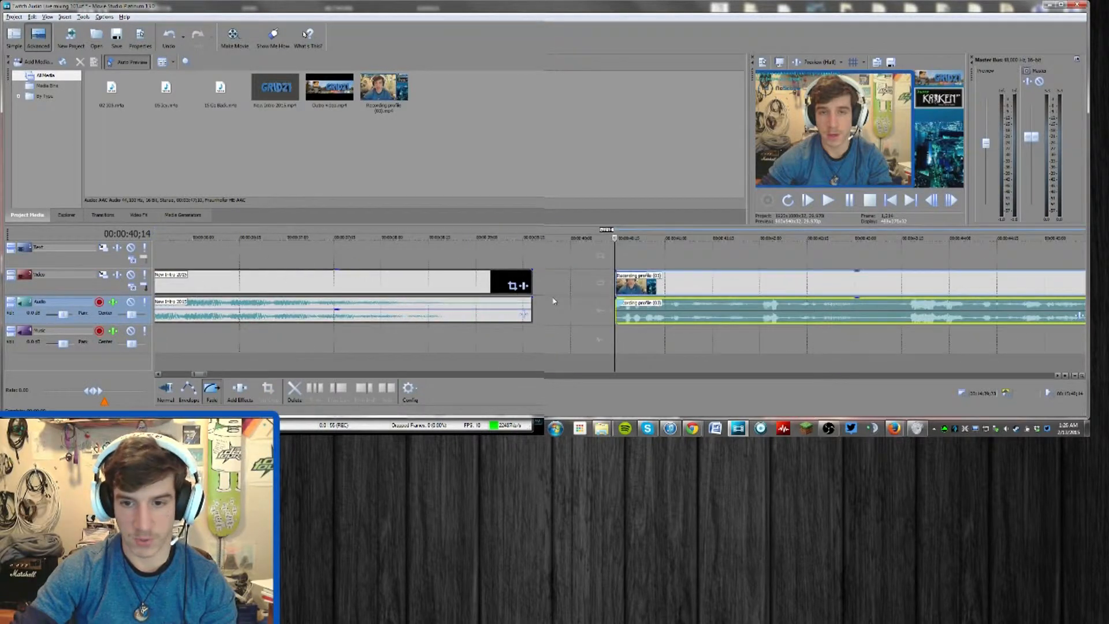
{"action": "left_click_drag", "start_coordinate": [618, 298], "coordinate": [693, 301]}
{"action": "mouse_move", "coordinate": [620, 272]}
{"action": "left_mouse_down"}
{"action": "mouse_move", "coordinate": [733, 285]}
{"action": "mouse_move", "coordinate": [638, 277]}
{"action": "left_mouse_up"}
{"action": "left_click", "coordinate": [693, 274]}
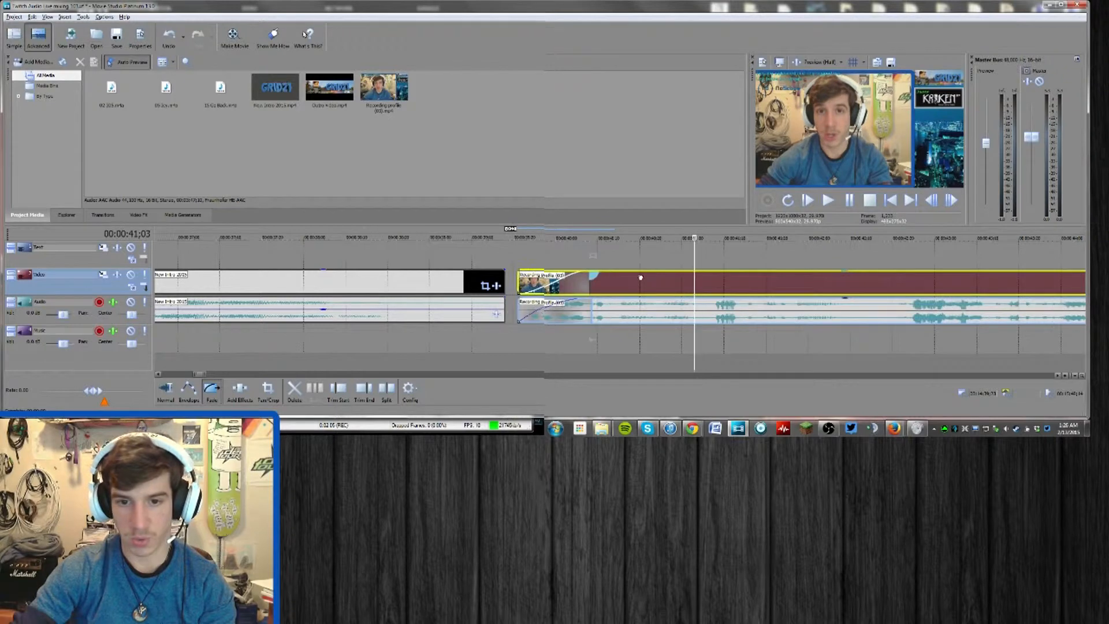
Move the recording's audio onto the Music track and insert a new audio track below it
{"action": "scroll", "coordinate": [594, 254], "scroll_direction": "down", "scroll_amount": 1}
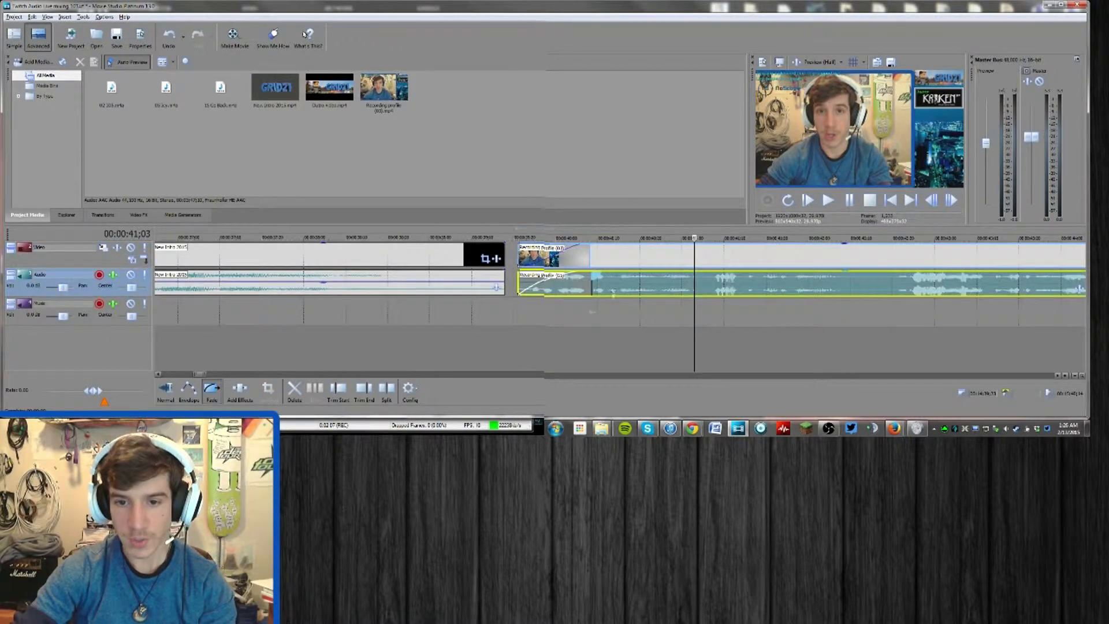
{"action": "left_click_drag", "start_coordinate": [612, 284], "coordinate": [613, 312]}
{"action": "right_click", "coordinate": [421, 318]}
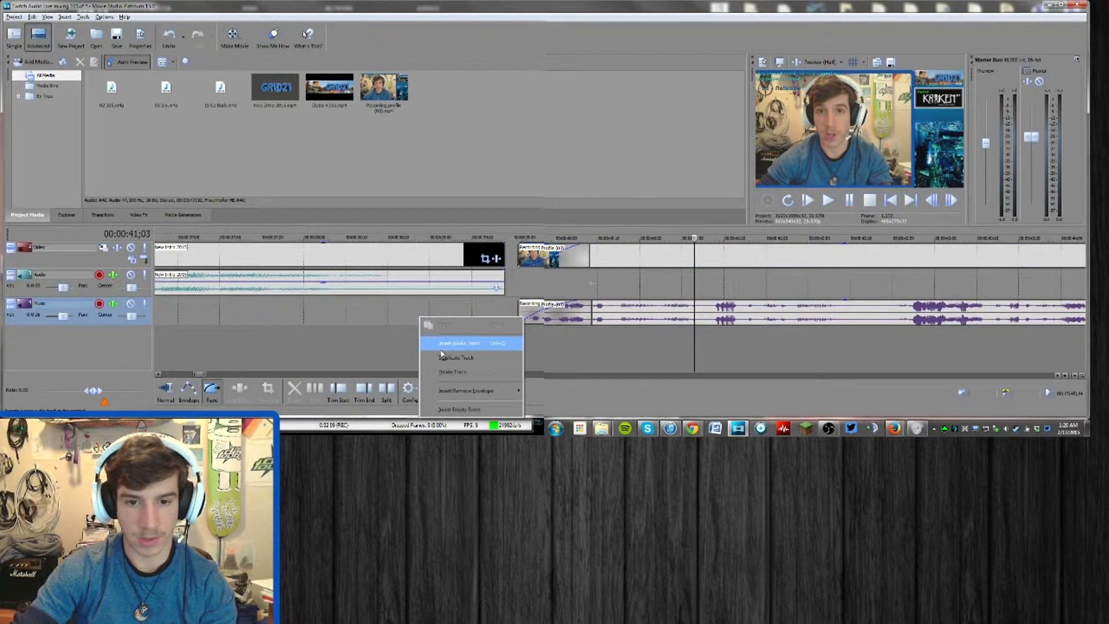
{"action": "left_click", "coordinate": [442, 344]}
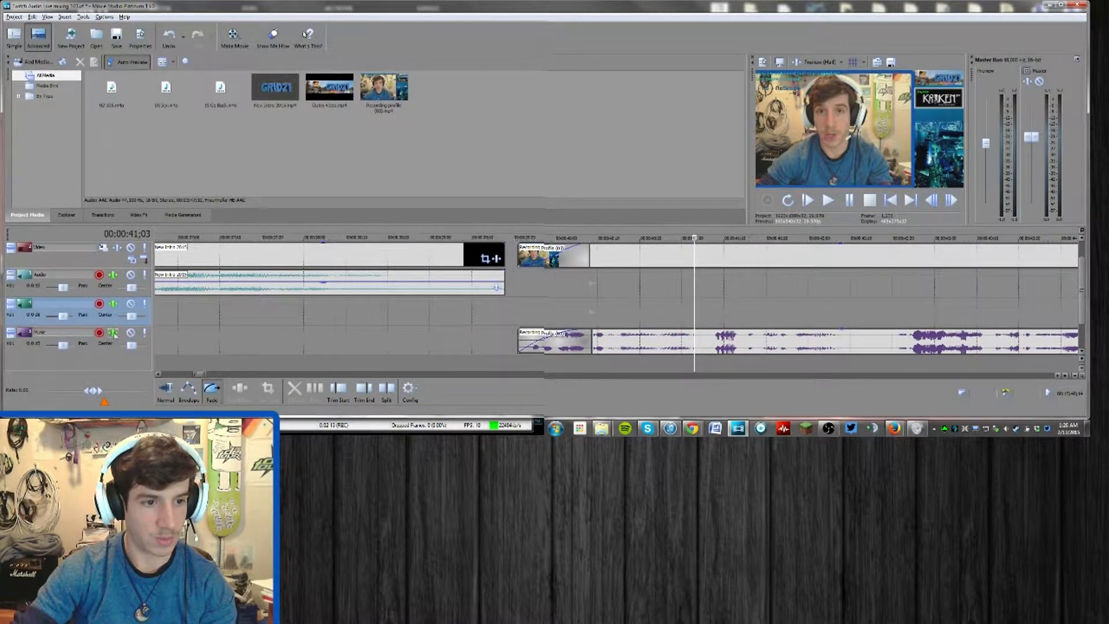
{"action": "left_click", "coordinate": [92, 327]}
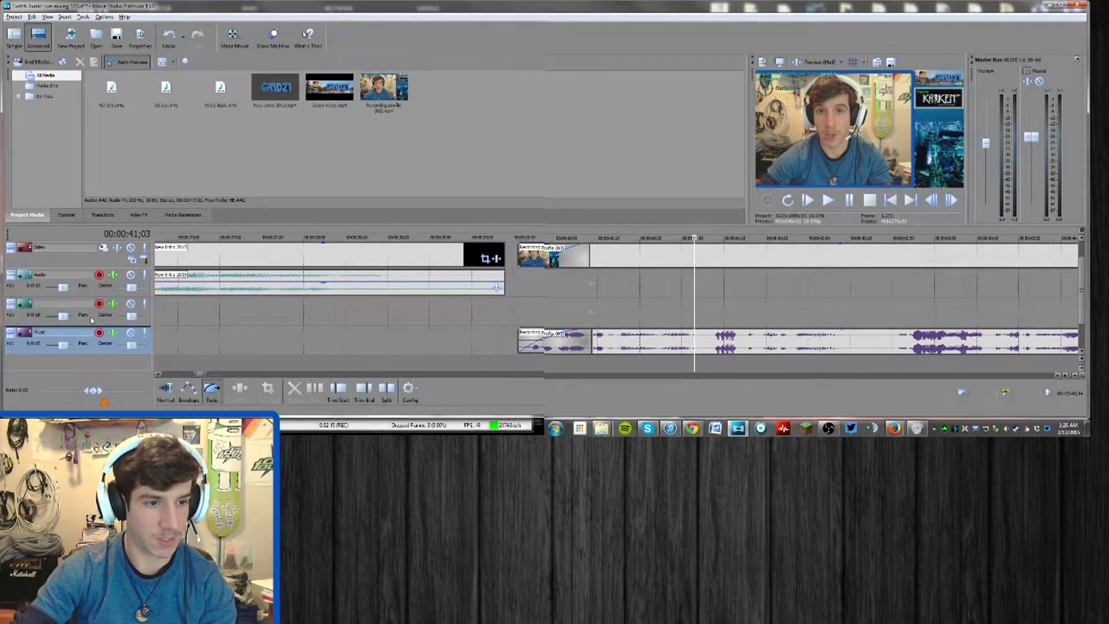
{"action": "left_click", "coordinate": [24, 315]}
{"action": "left_click_drag", "start_coordinate": [24, 316], "coordinate": [23, 348]}
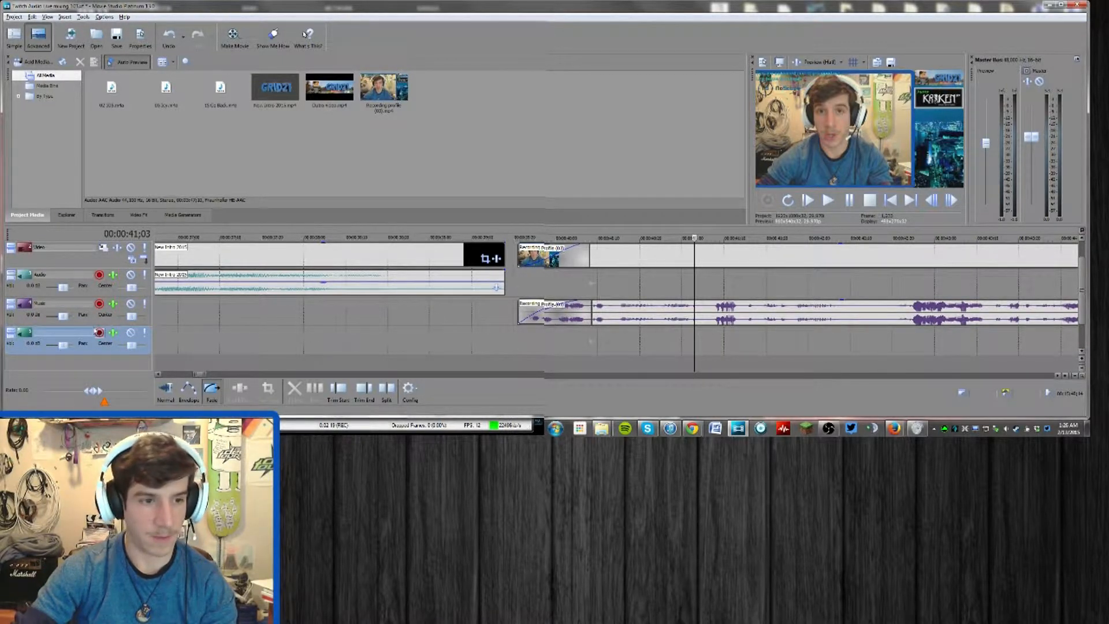
{"action": "right_click", "coordinate": [440, 318]}
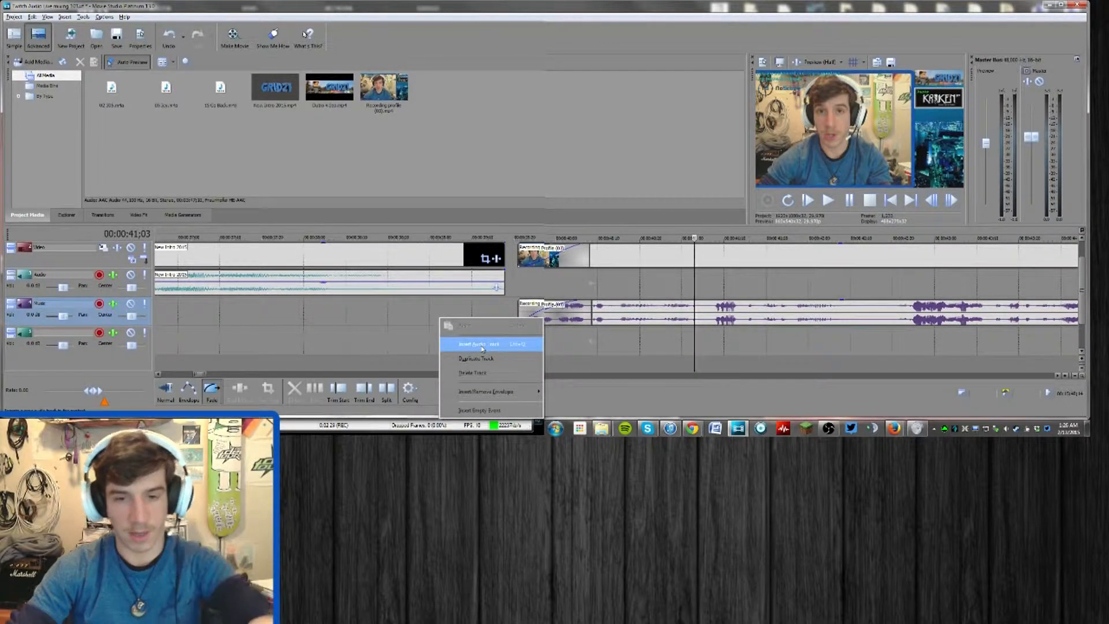
{"action": "left_click", "coordinate": [454, 309]}
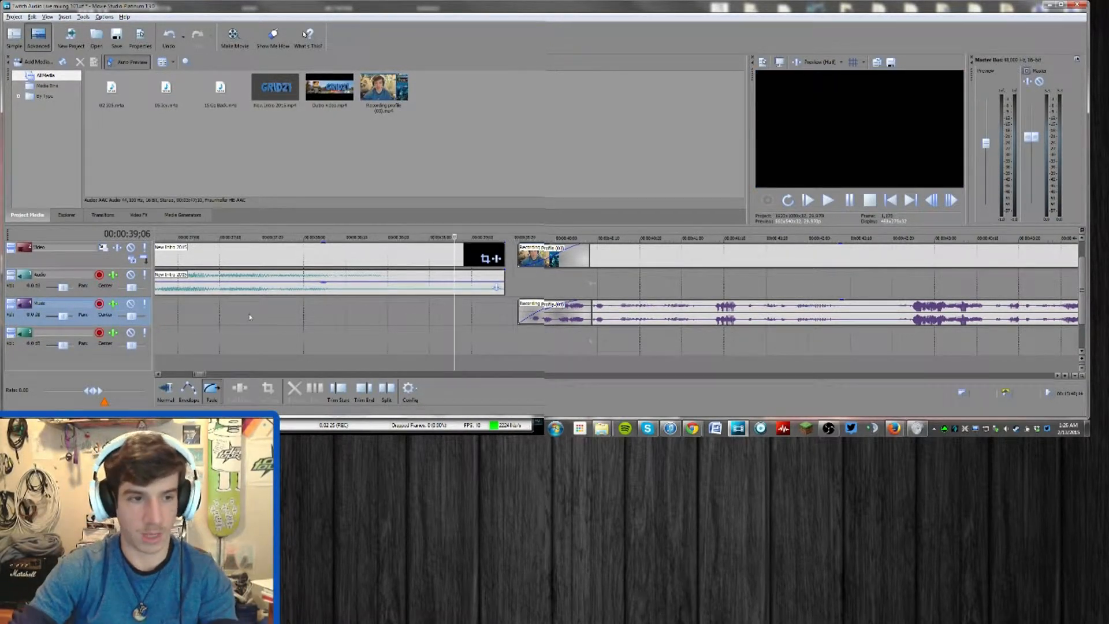
{"action": "left_click", "coordinate": [584, 282]}
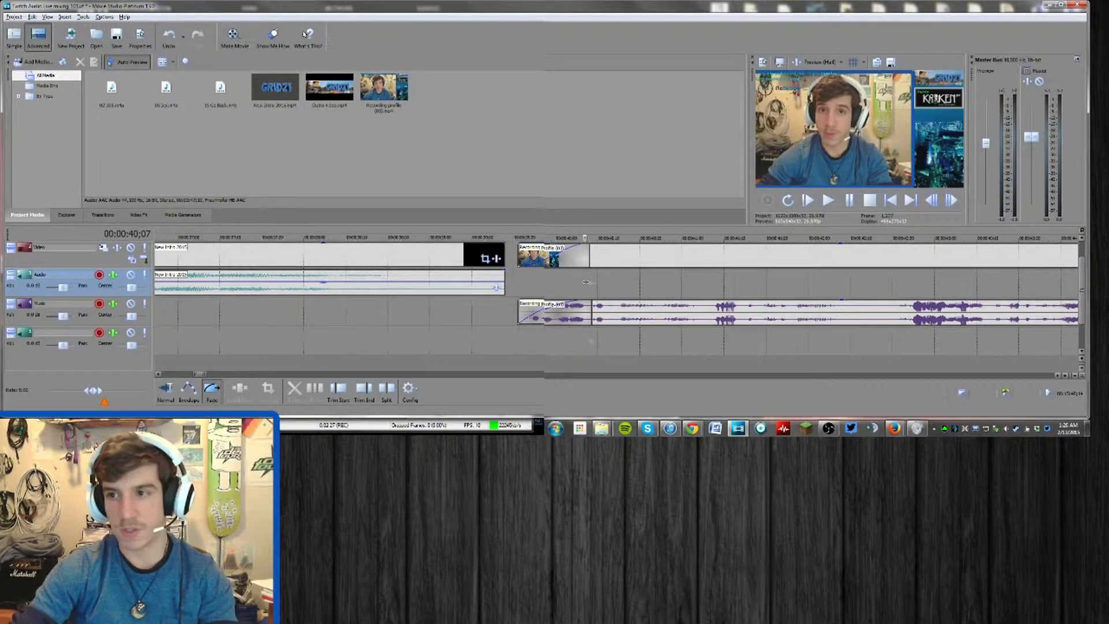
Check the front-panel microphone's default sample format and exclusive mode settings in the Windows Sound recording devices
{"action": "key", "text": "alt+Tab"}
{"action": "key", "text": "alt+Tab"}
{"action": "key", "text": "alt+Tab"}
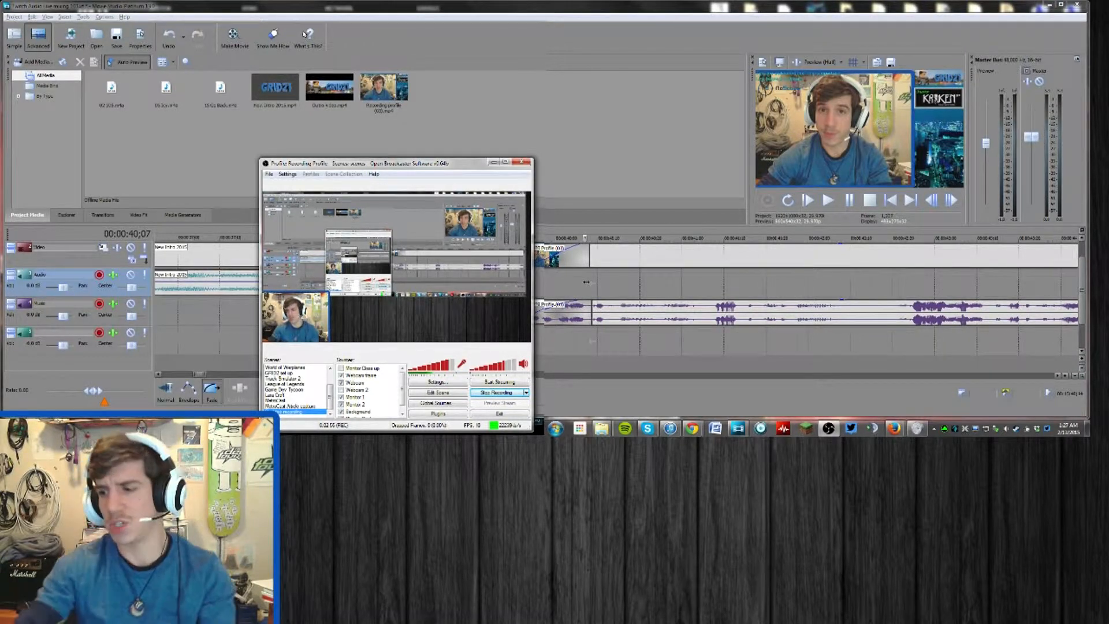
{"action": "right_click", "coordinate": [1005, 432]}
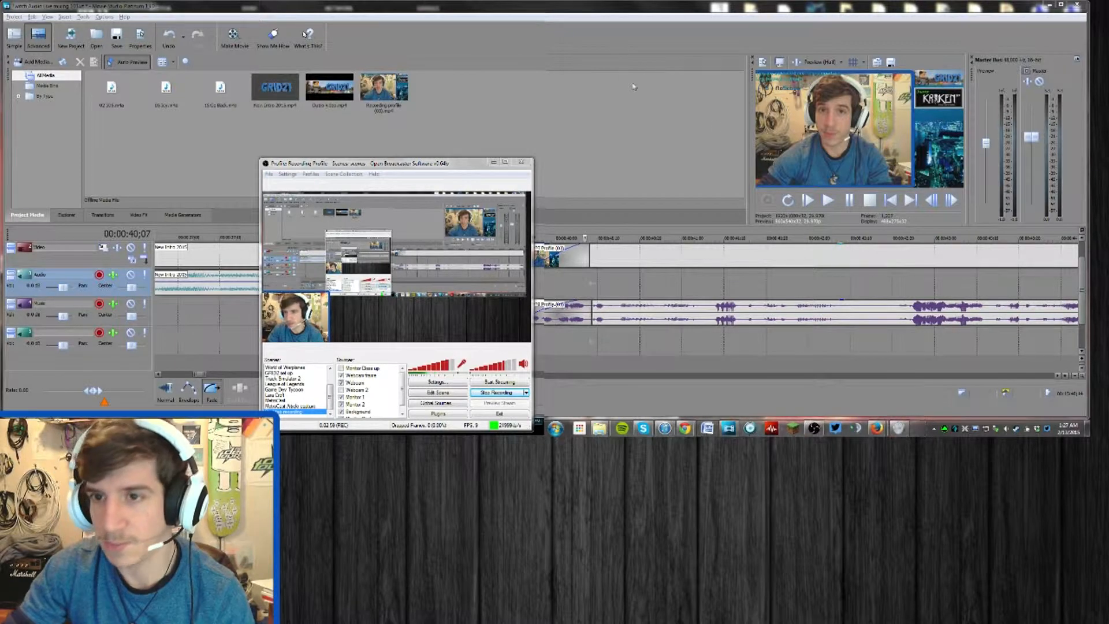
{"action": "left_click", "coordinate": [647, 151]}
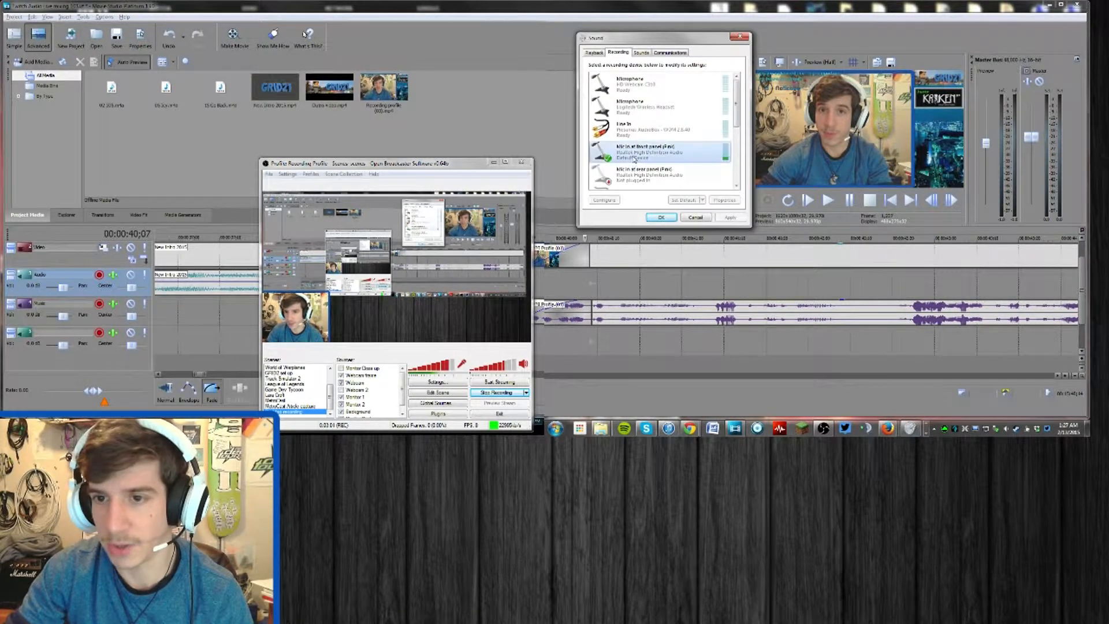
{"action": "left_click", "coordinate": [725, 200]}
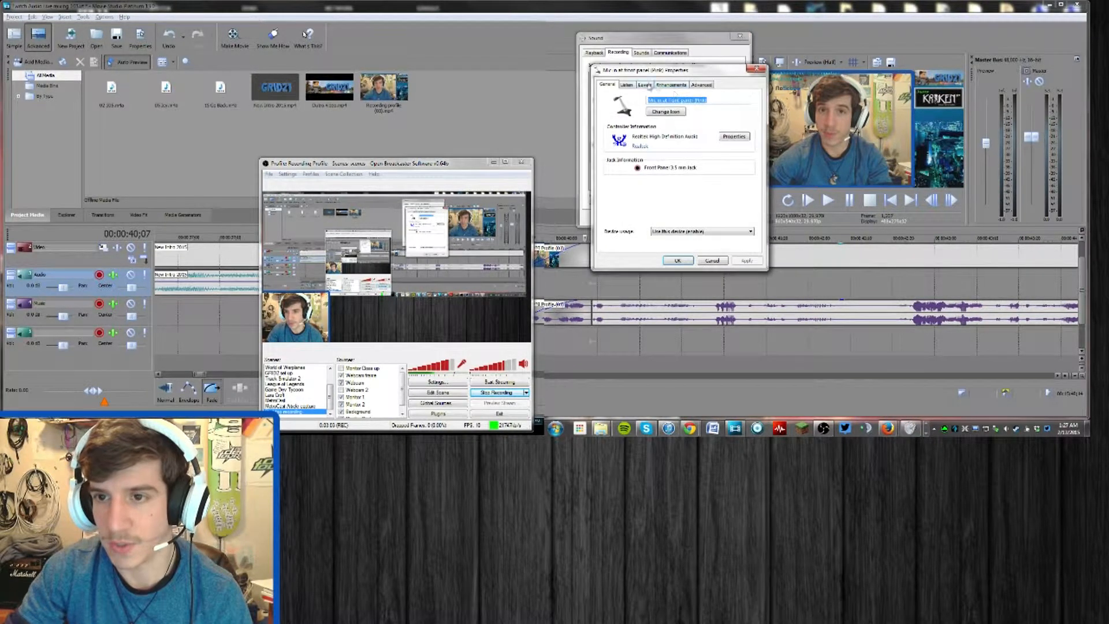
{"action": "left_click", "coordinate": [700, 85]}
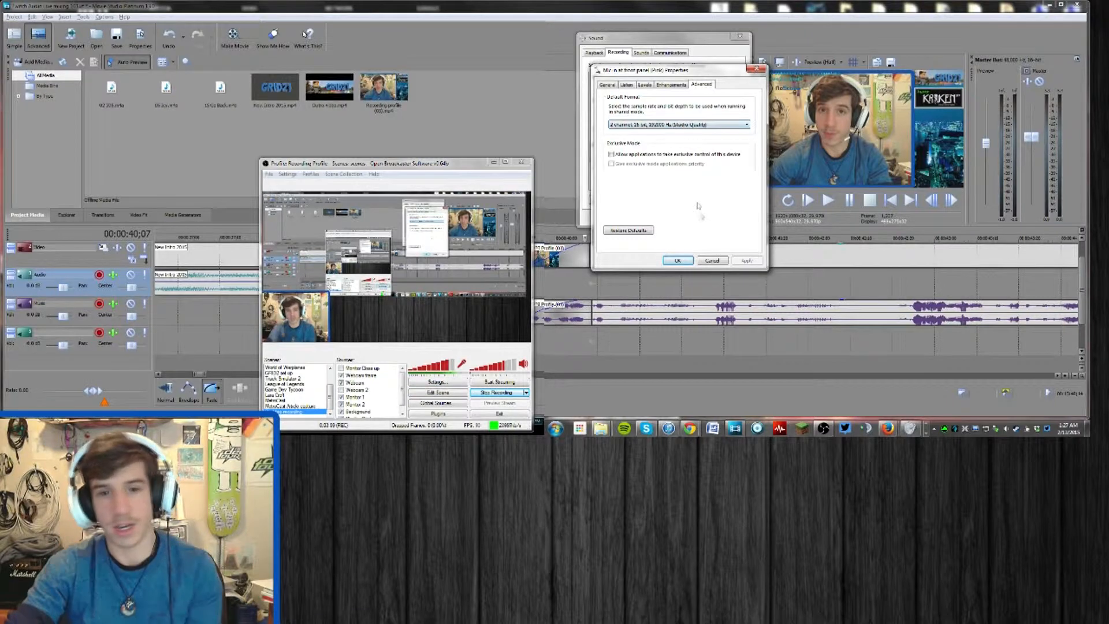
{"action": "left_click", "coordinate": [678, 261]}
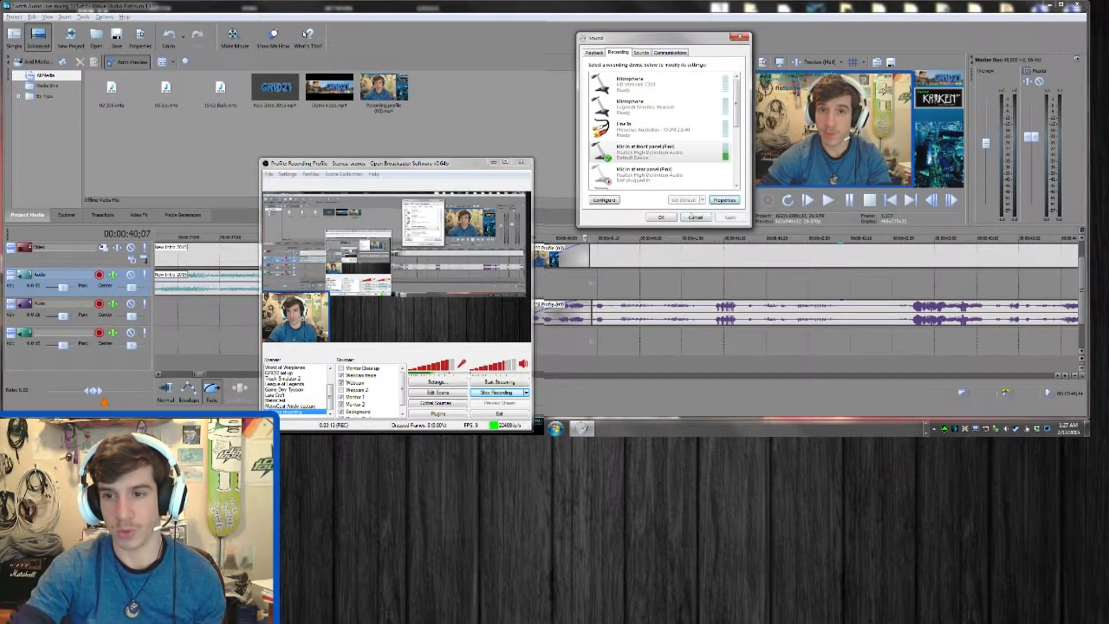
{"action": "left_click", "coordinate": [694, 217]}
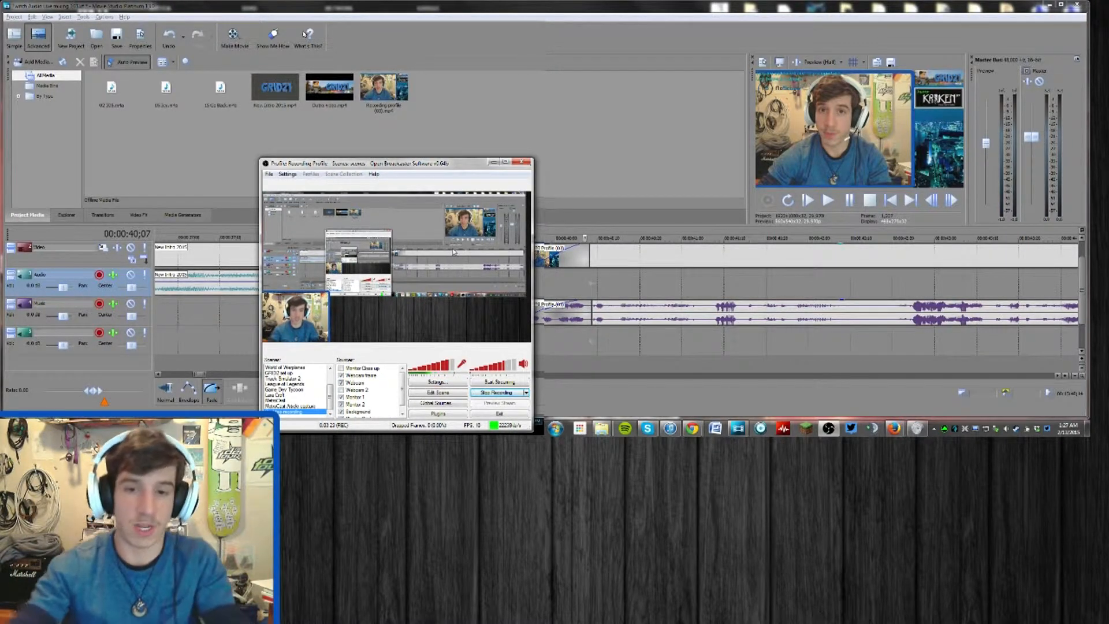
Load the saved noise gate preset with 14 ms attack and 1,000 ms release in the Music track's effects
{"action": "left_click", "coordinate": [590, 125]}
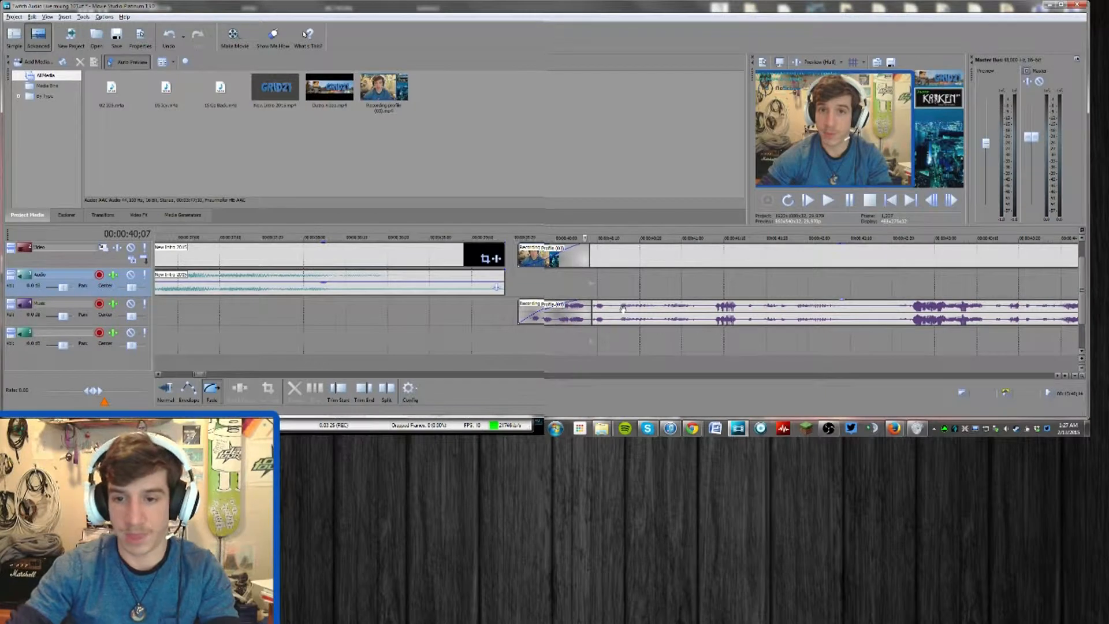
{"action": "left_click", "coordinate": [113, 304]}
{"action": "left_click", "coordinate": [358, 127]}
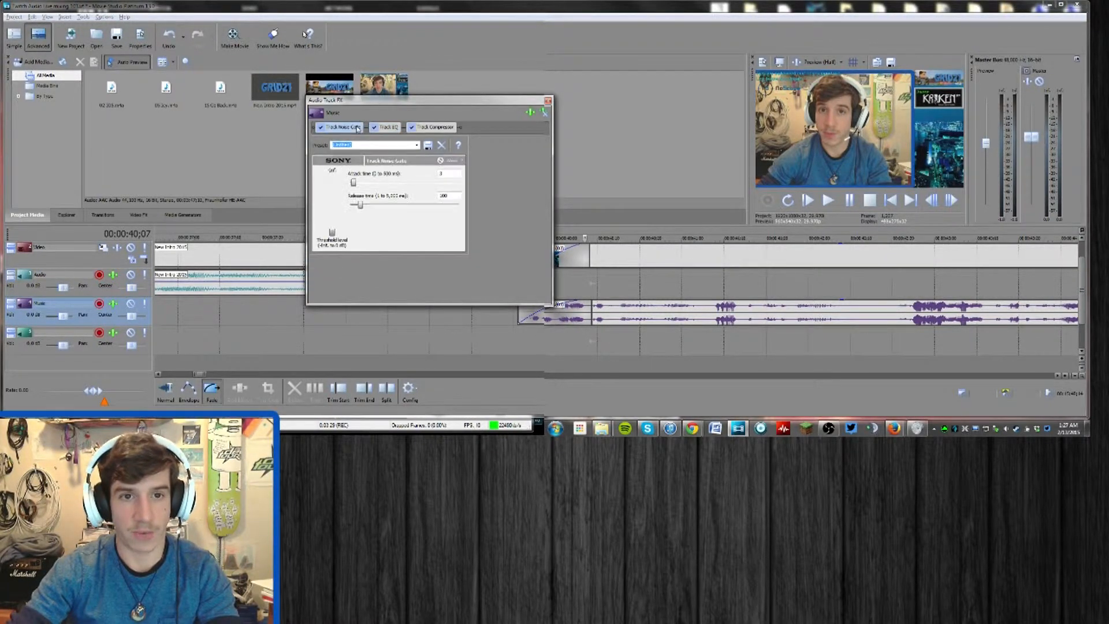
{"action": "left_click", "coordinate": [417, 145]}
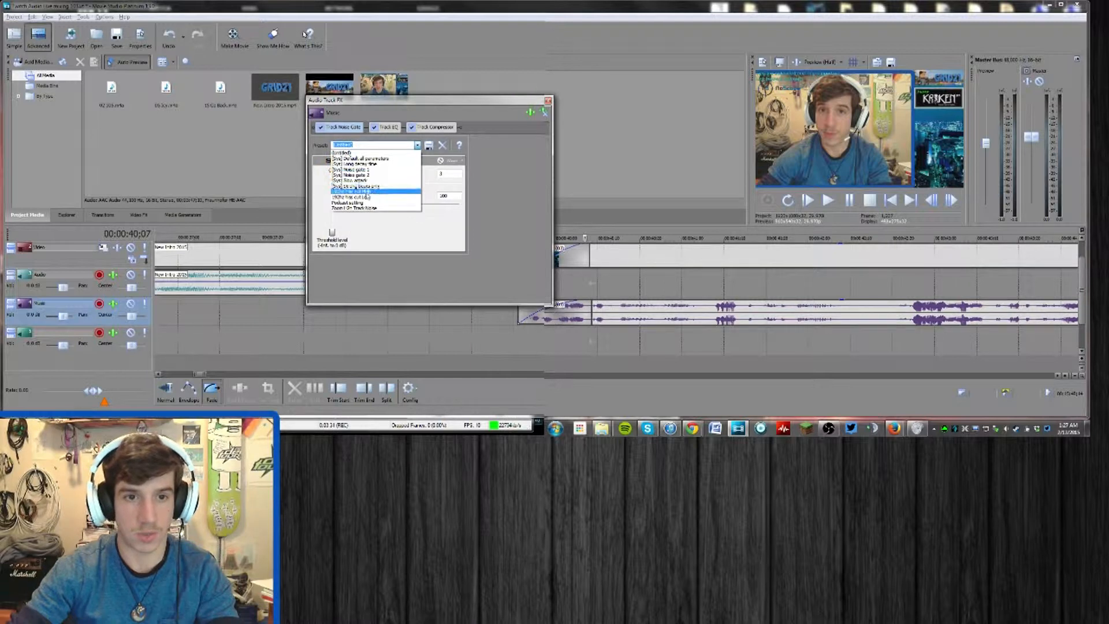
{"action": "left_click", "coordinate": [352, 191]}
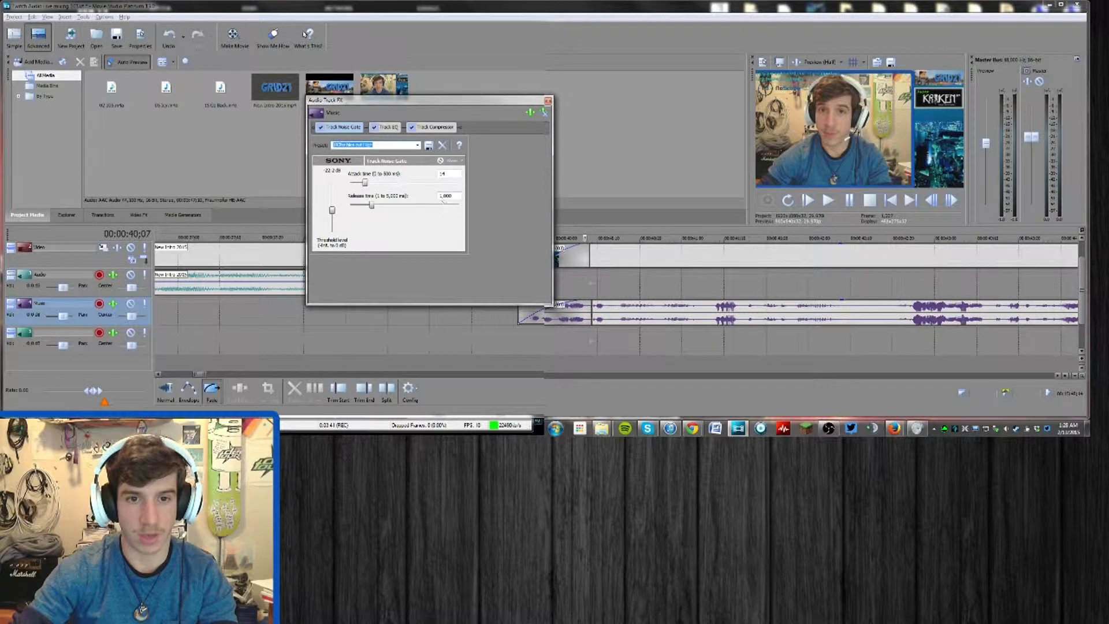
Remove the Track EQ effect from the Music track and load the saved custom preset in the Track Compressor
{"action": "left_click", "coordinate": [387, 128]}
{"action": "left_click", "coordinate": [544, 113]}
{"action": "left_click", "coordinate": [414, 130]}
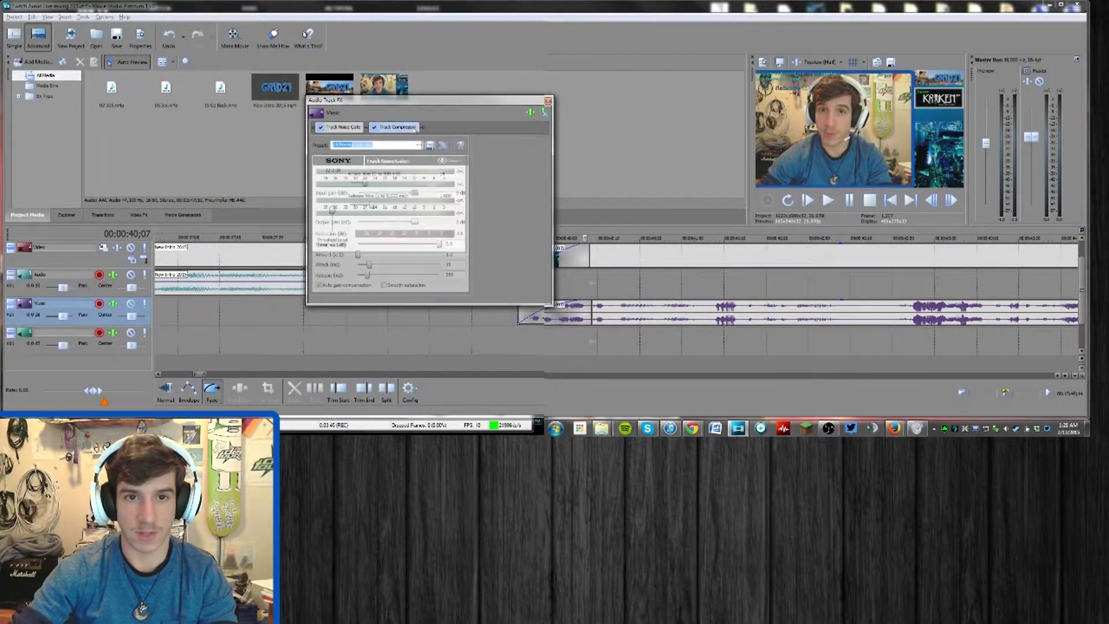
{"action": "left_click", "coordinate": [420, 145]}
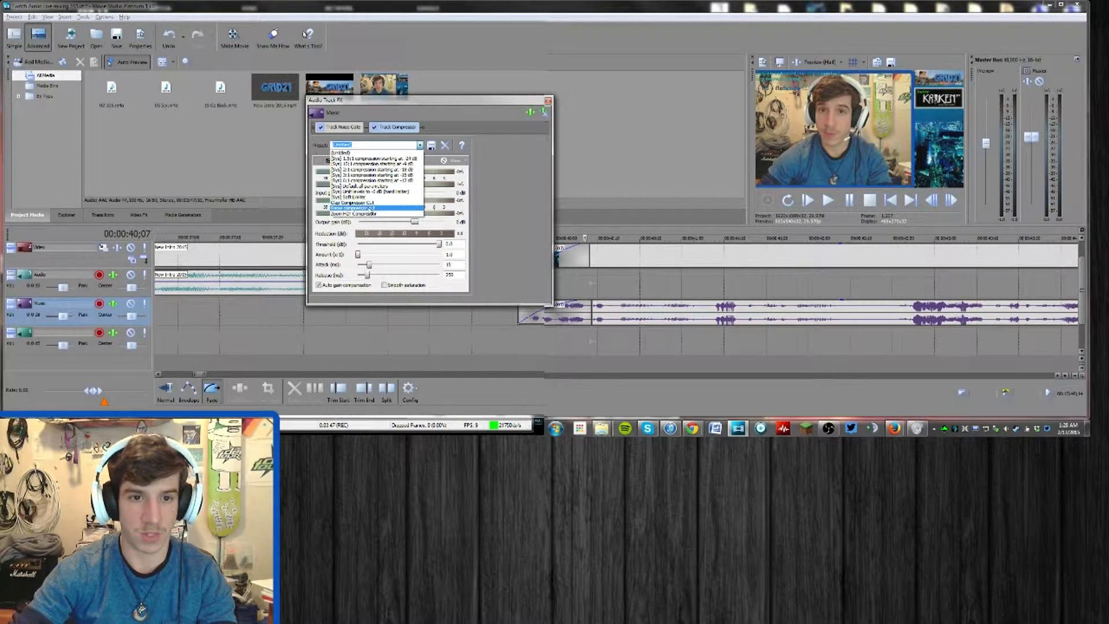
{"action": "left_click", "coordinate": [374, 209]}
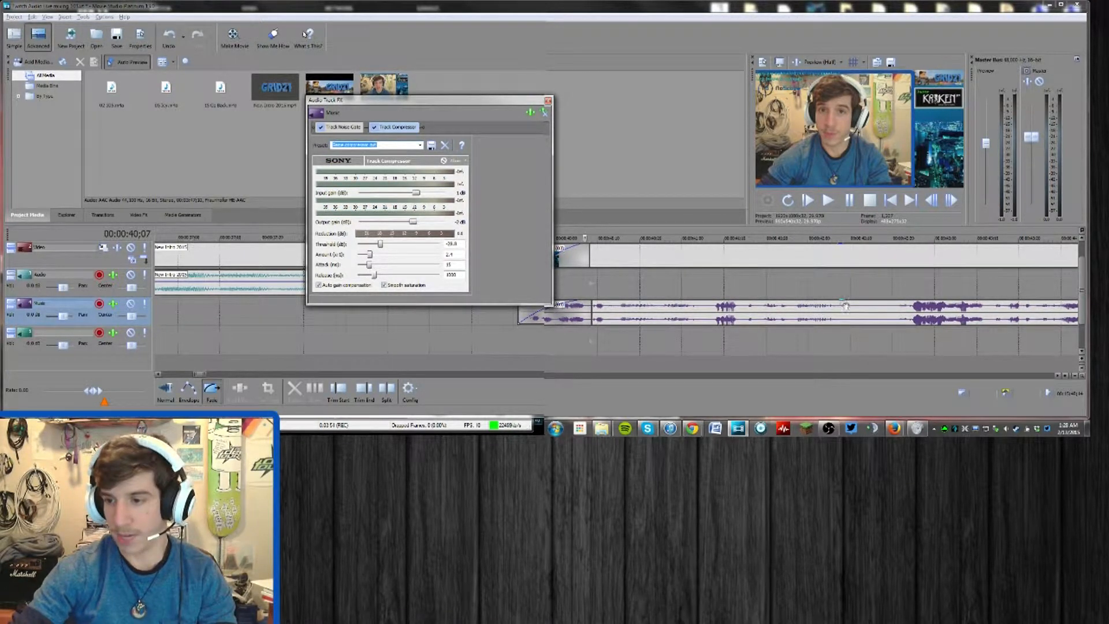
Adjust the recording audio clip's gain slightly and play it back while setting the speaker level in the Windows Volume Mixer
{"action": "left_click_drag", "start_coordinate": [841, 302], "coordinate": [843, 307]}
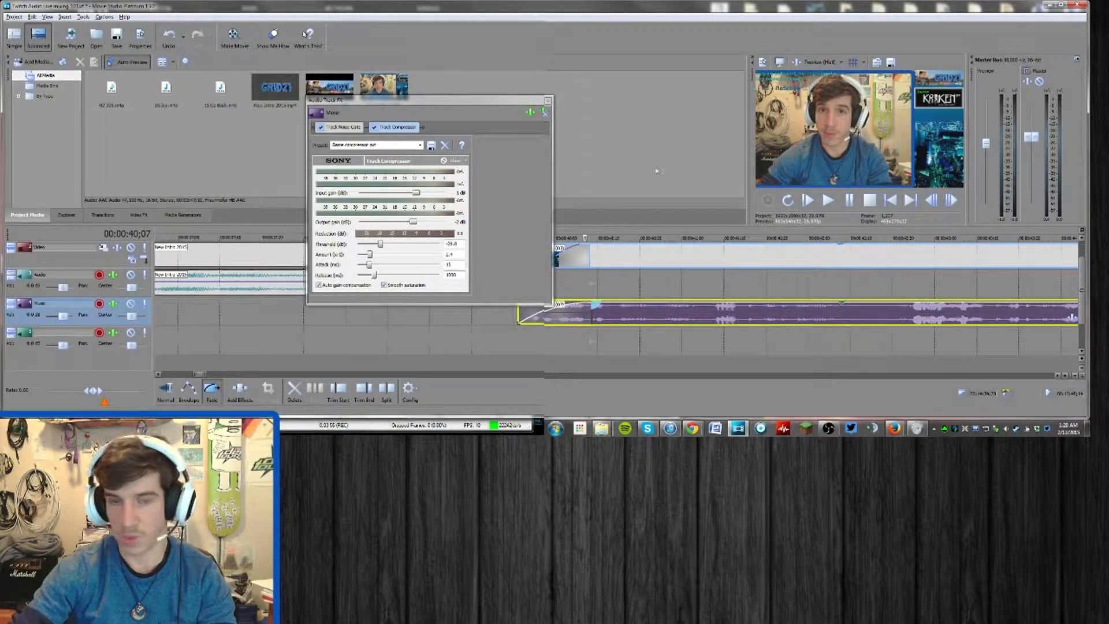
{"action": "left_click", "coordinate": [549, 101]}
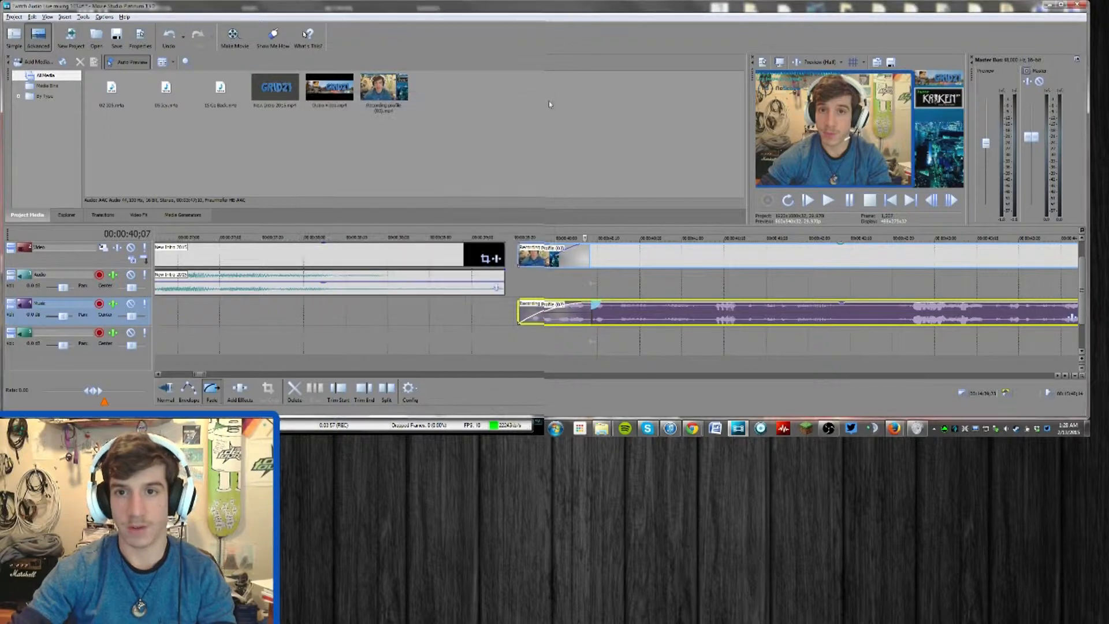
{"action": "key", "text": "space"}
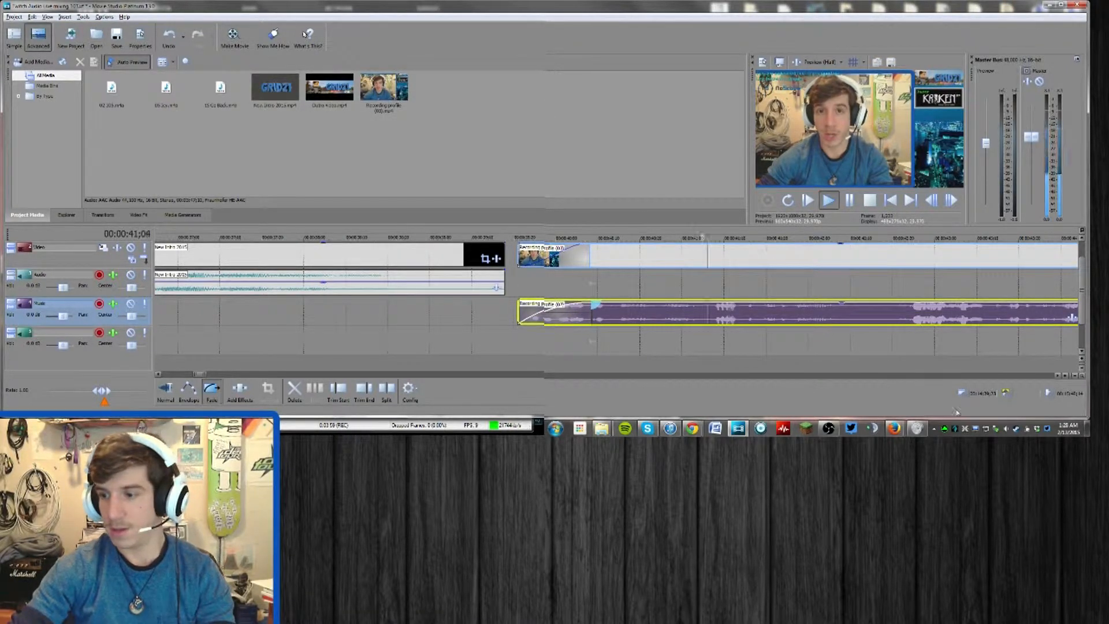
{"action": "left_click", "coordinate": [919, 429]}
{"action": "left_click_drag", "start_coordinate": [907, 367], "coordinate": [906, 361]}
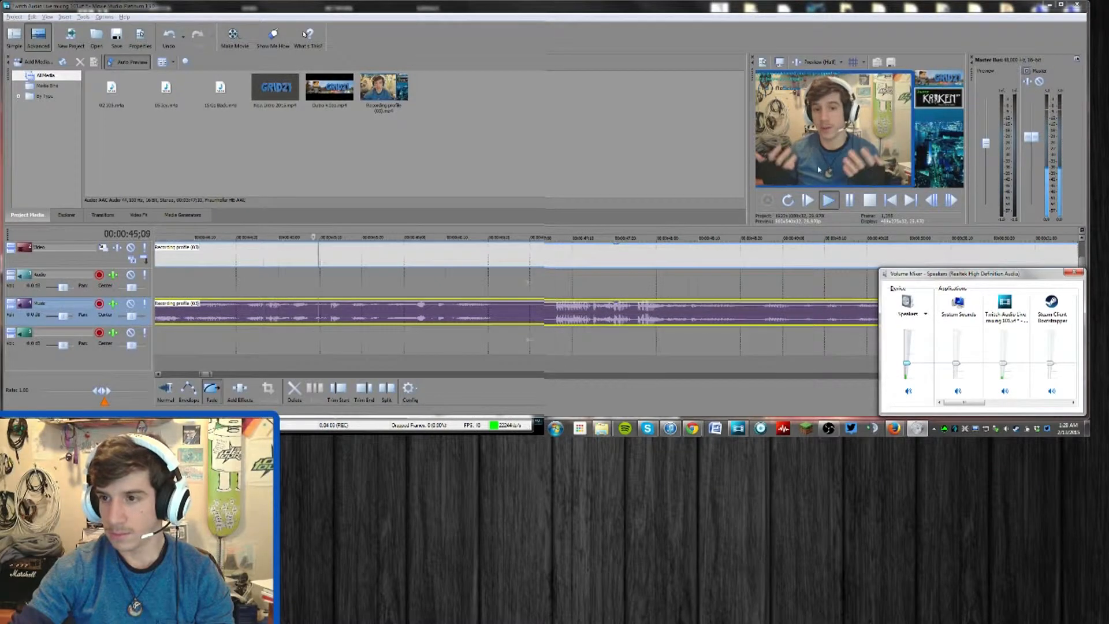
{"action": "left_click", "coordinate": [606, 366]}
Play the recording from around the 8-minute mark to check the processed voice audio
{"action": "scroll", "coordinate": [671, 298], "scroll_direction": "down", "scroll_amount": 1}
{"action": "scroll", "coordinate": [671, 299], "scroll_direction": "down", "scroll_amount": 2}
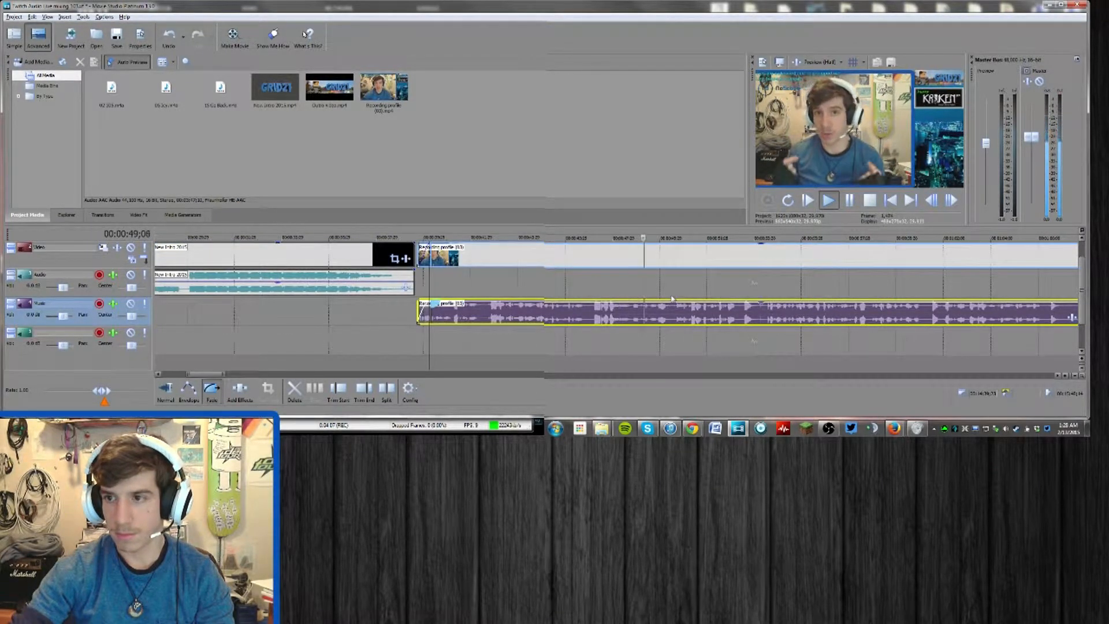
{"action": "scroll", "coordinate": [672, 299], "scroll_direction": "down", "scroll_amount": 4}
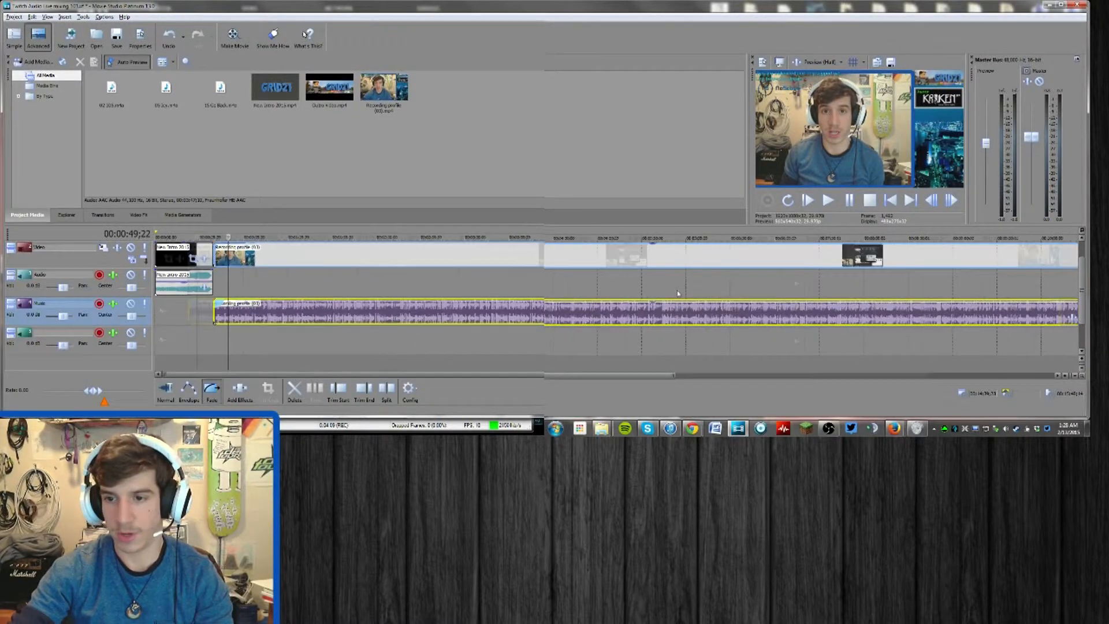
{"action": "left_click", "coordinate": [564, 287]}
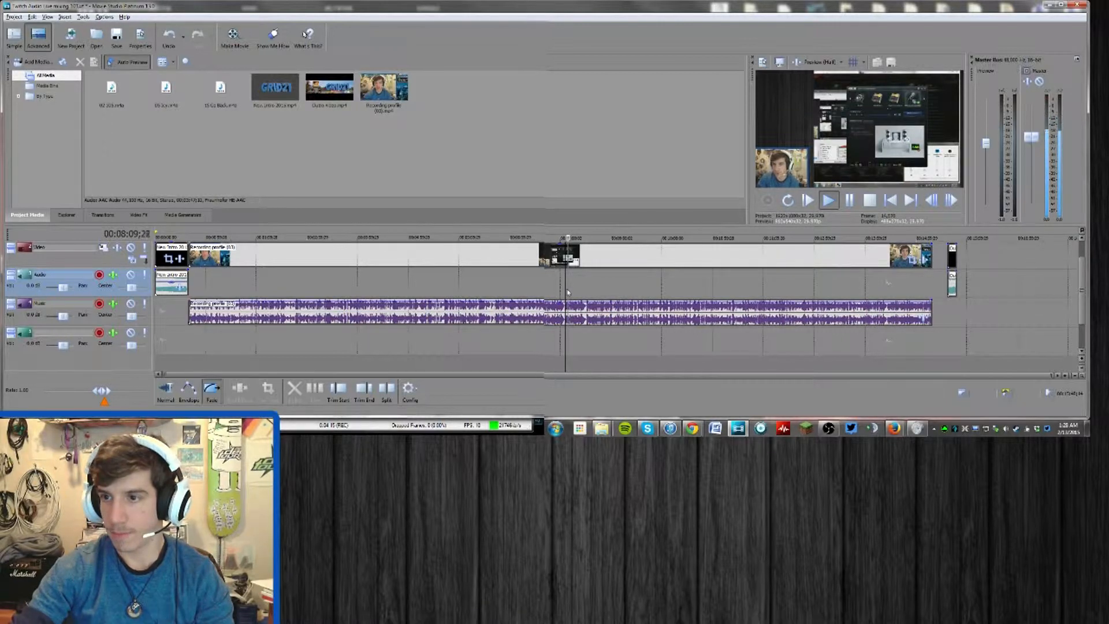
{"action": "key", "text": "Return"}
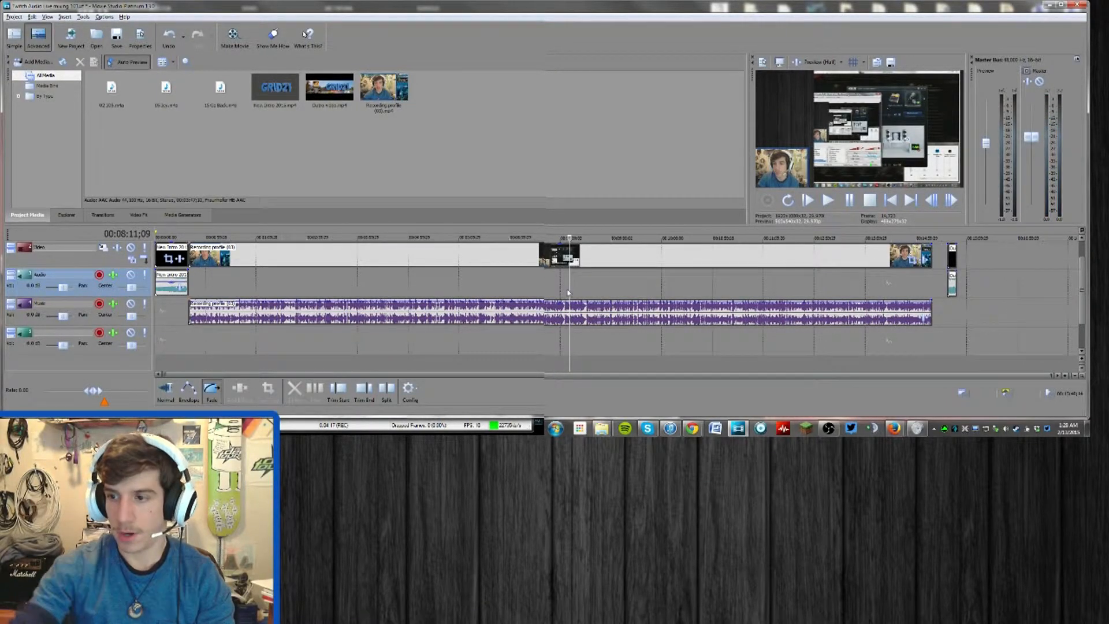
Add short fade-outs to the end of the recording's audio and video clips
{"action": "left_click", "coordinate": [882, 281]}
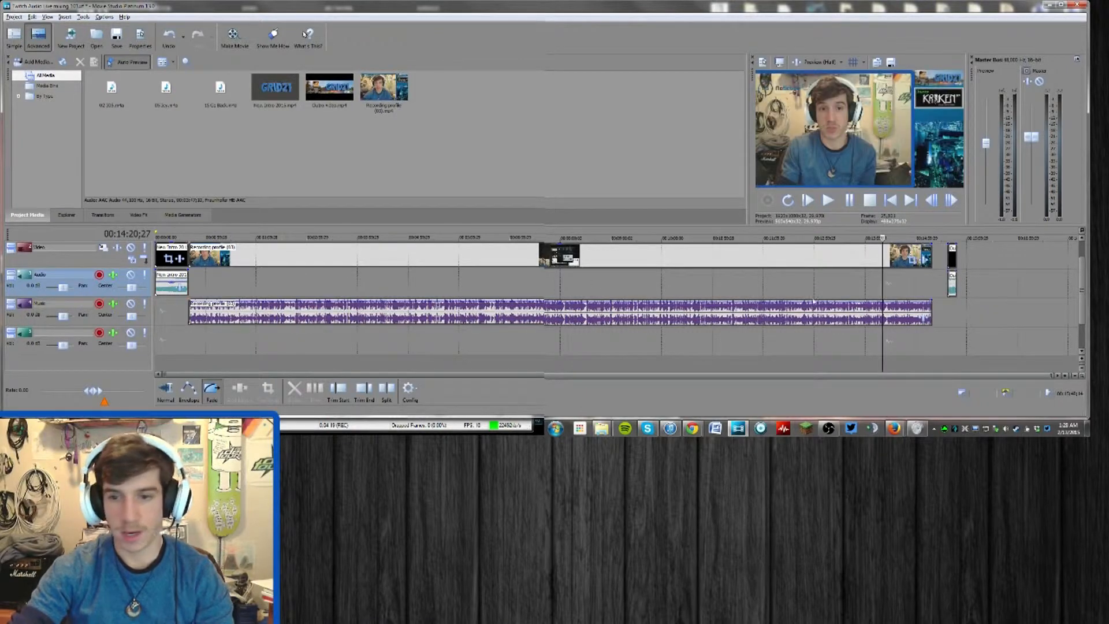
{"action": "scroll", "coordinate": [922, 284], "scroll_direction": "up", "scroll_amount": 3}
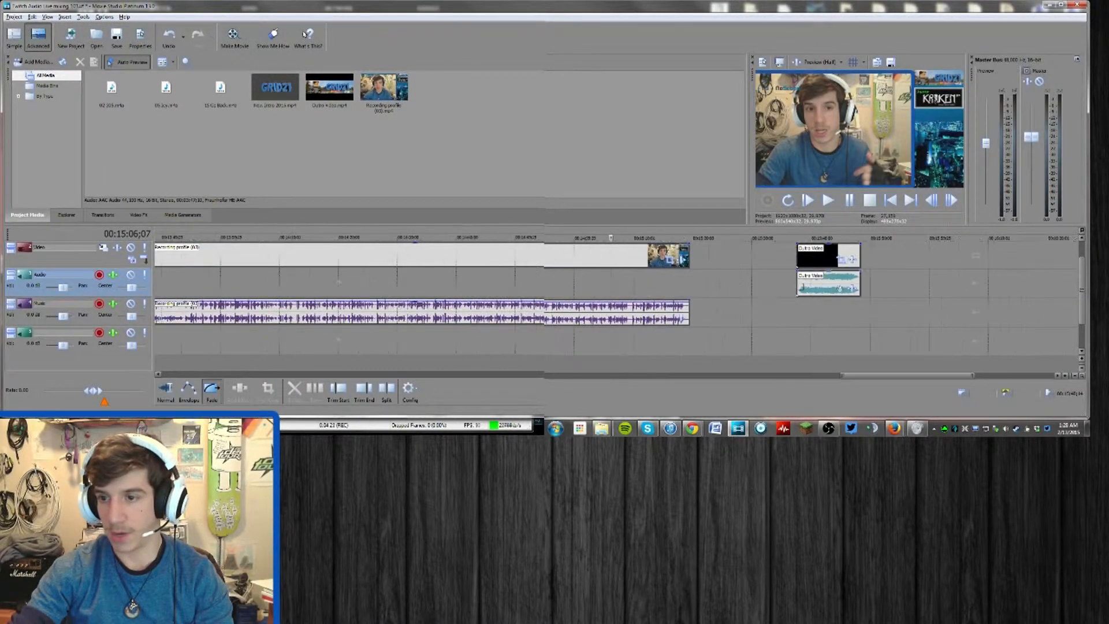
{"action": "scroll", "coordinate": [667, 307], "scroll_direction": "up", "scroll_amount": 2}
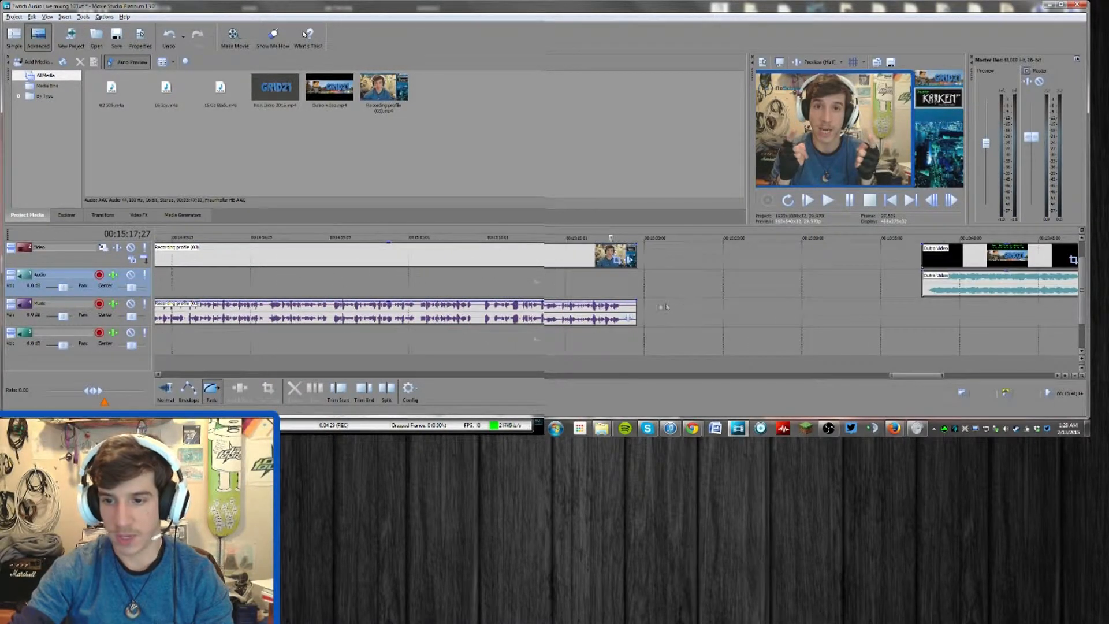
{"action": "left_click_drag", "start_coordinate": [639, 302], "coordinate": [625, 304]}
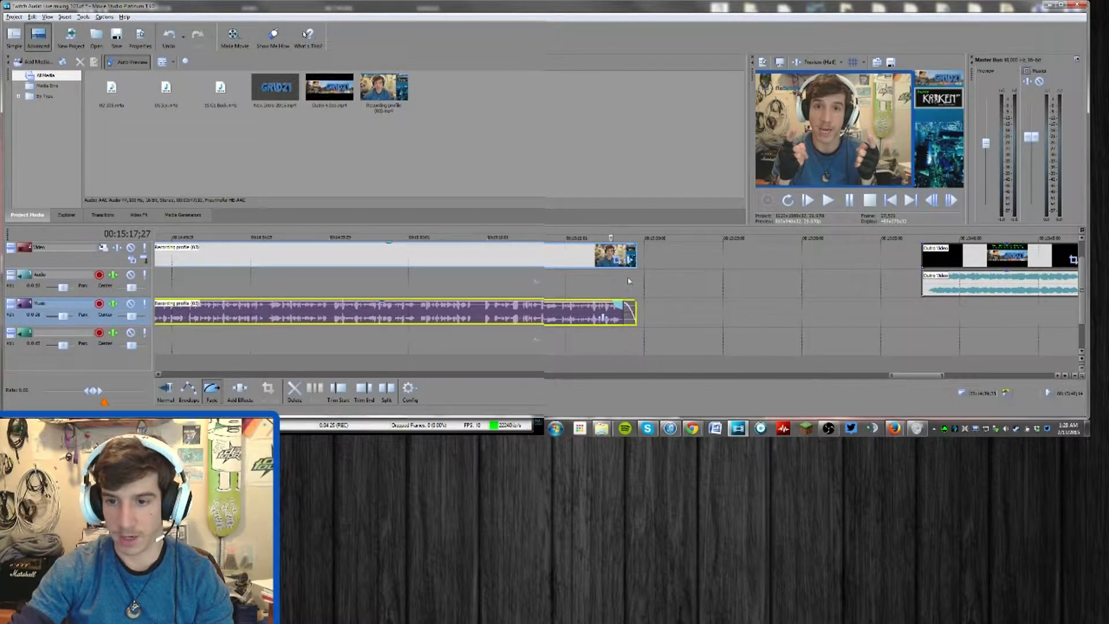
{"action": "left_click", "coordinate": [631, 251]}
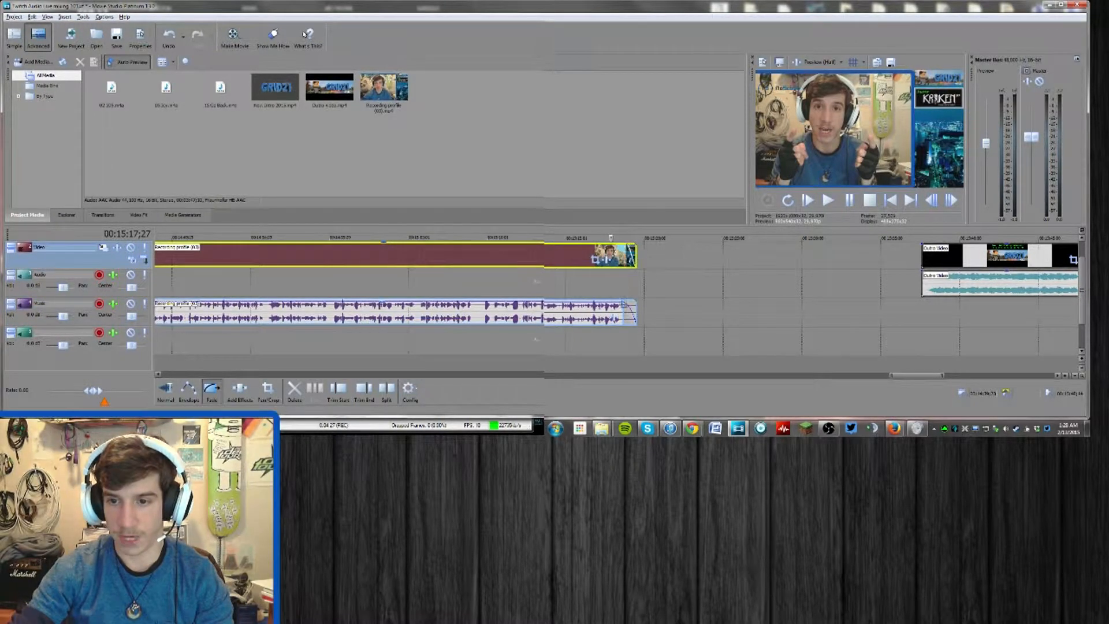
Extend the recording's video fade-out so both the video and audio fades start at 00:15:18;20
{"action": "left_click", "coordinate": [620, 312]}
{"action": "scroll", "coordinate": [621, 312], "scroll_direction": "up", "scroll_amount": 2}
{"action": "key", "text": "Right"}
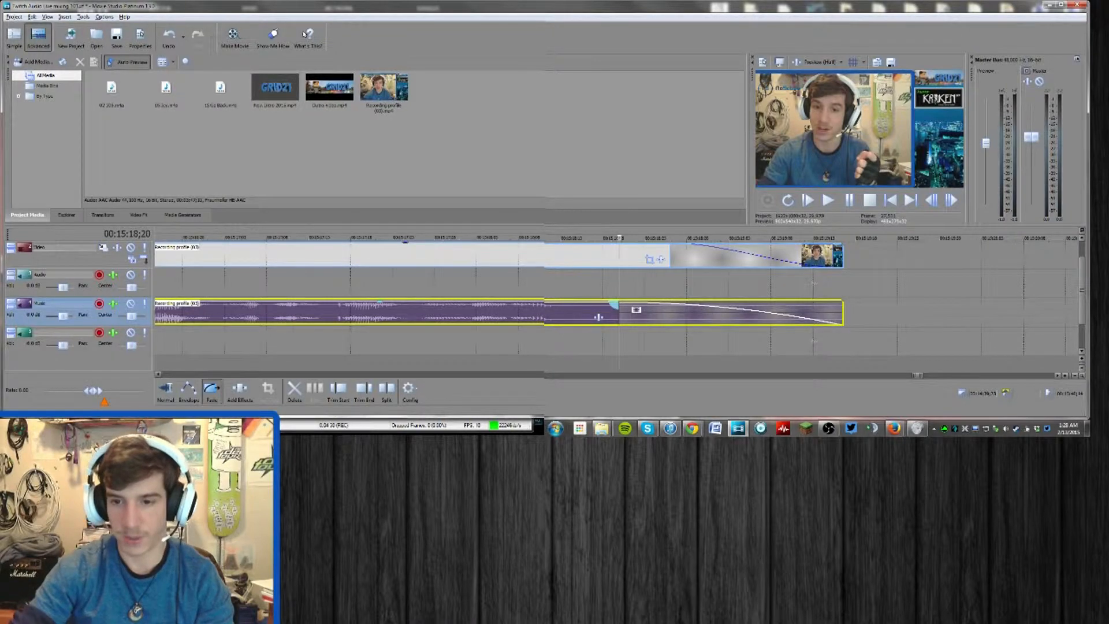
{"action": "left_click", "coordinate": [671, 259]}
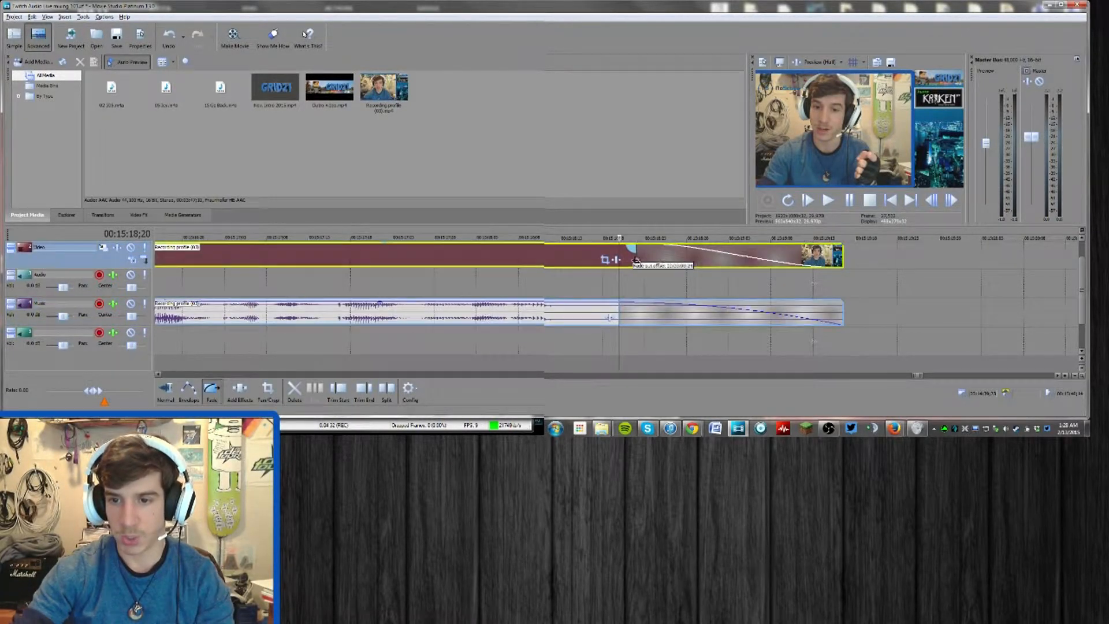
{"action": "left_click", "coordinate": [613, 300]}
Move the outro clip with its audio up close behind the end of the recording
{"action": "scroll", "coordinate": [710, 289], "scroll_direction": "down", "scroll_amount": 3}
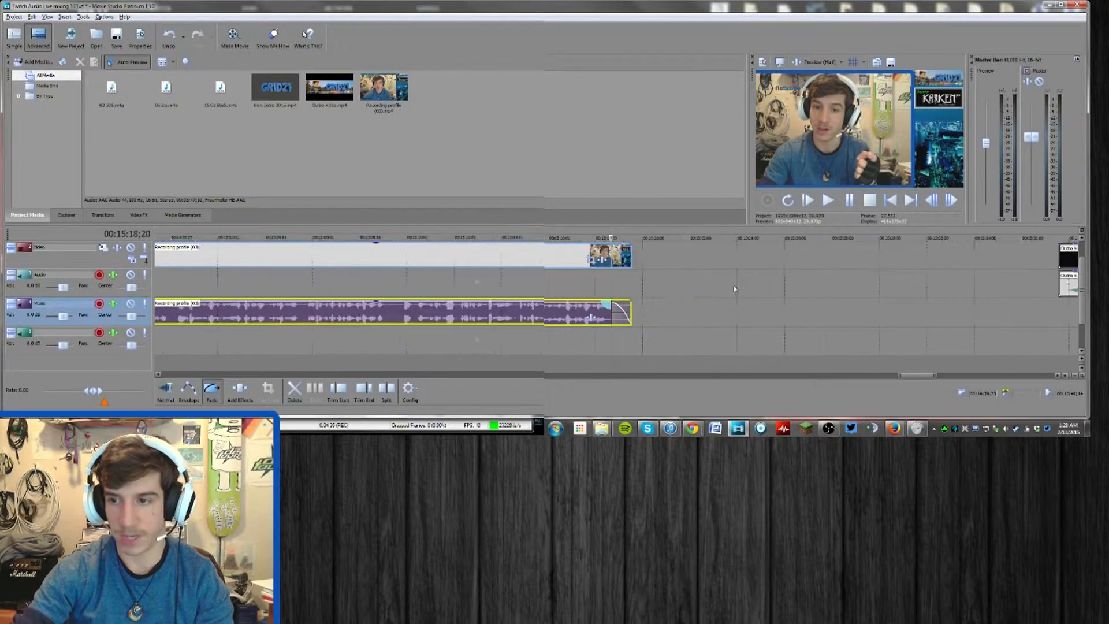
{"action": "scroll", "coordinate": [768, 286], "scroll_direction": "down", "scroll_amount": 1}
{"action": "left_click_drag", "start_coordinate": [892, 259], "coordinate": [682, 261]}
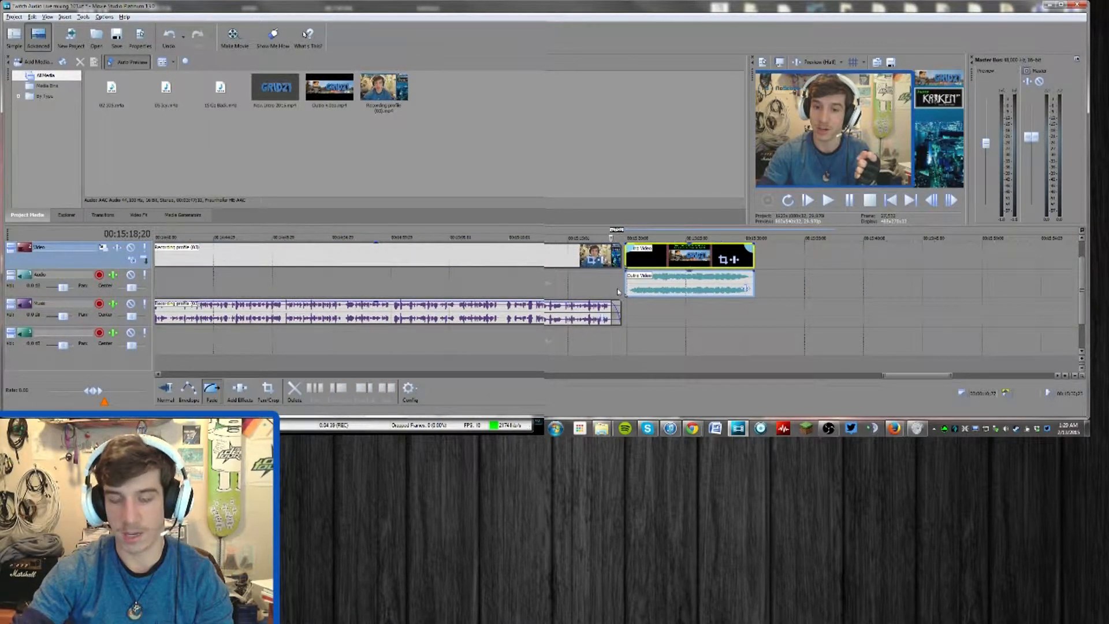
Play the transition into the outro and lower the gain of the outro's audio clip slightly while listening
{"action": "key", "text": "space"}
{"action": "left_click", "coordinate": [687, 275]}
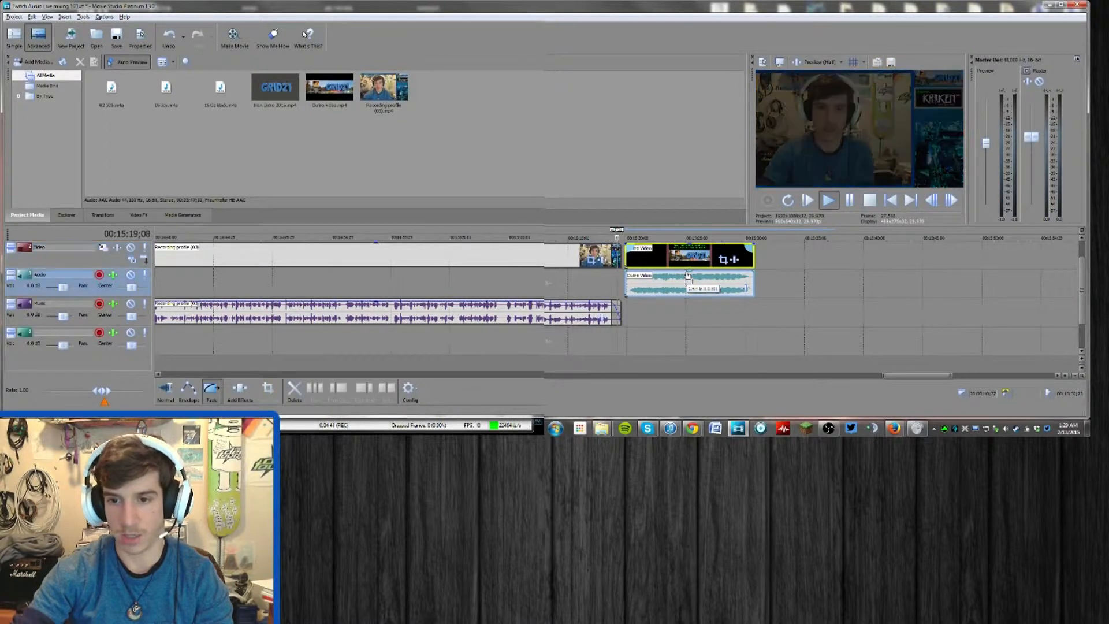
{"action": "left_click_drag", "start_coordinate": [687, 275], "coordinate": [688, 286]}
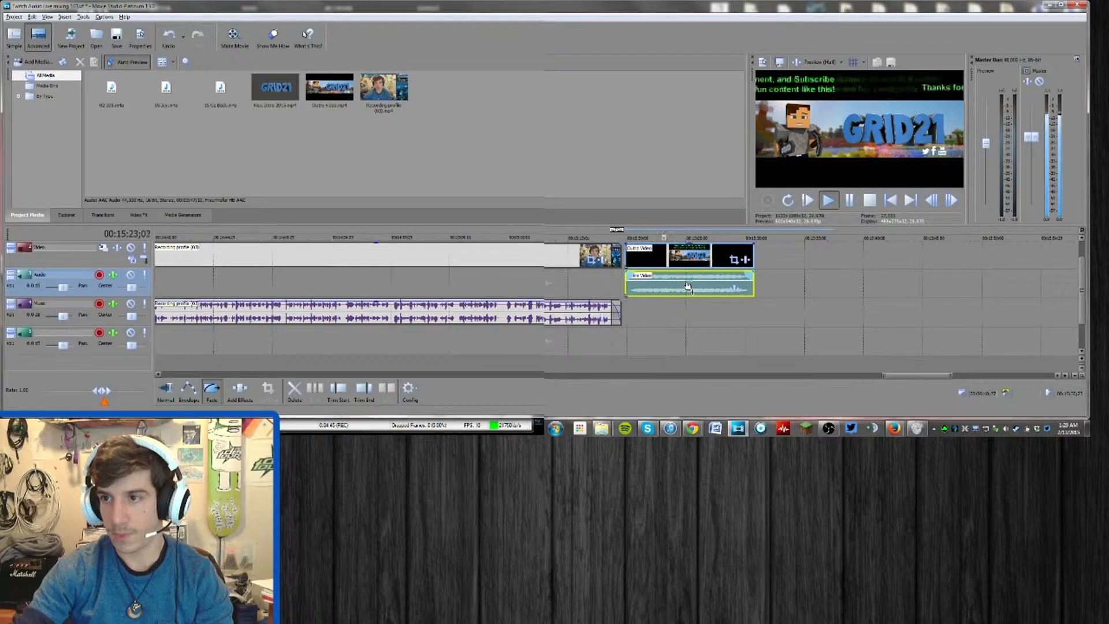
{"action": "left_click_drag", "start_coordinate": [687, 286], "coordinate": [688, 285]}
{"action": "key", "text": "alt+Tab"}
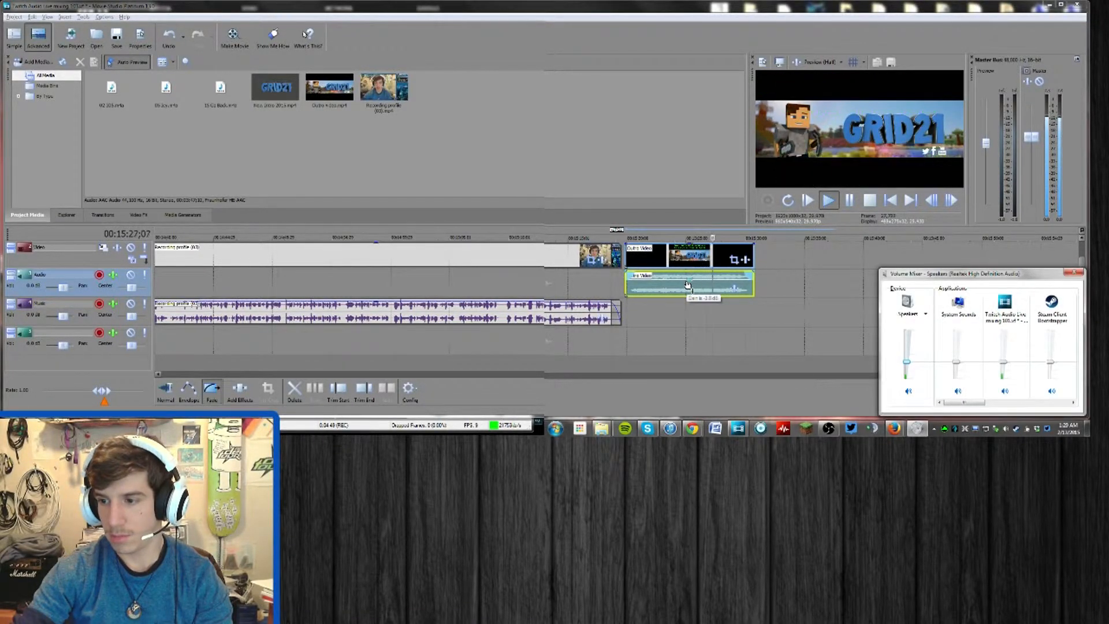
{"action": "key", "text": "alt+Tab"}
{"action": "key", "text": "Return"}
Return to the start of the project and increase the height of the empty audio track below the Music track
{"action": "scroll", "coordinate": [468, 299], "scroll_direction": "down", "scroll_amount": 6}
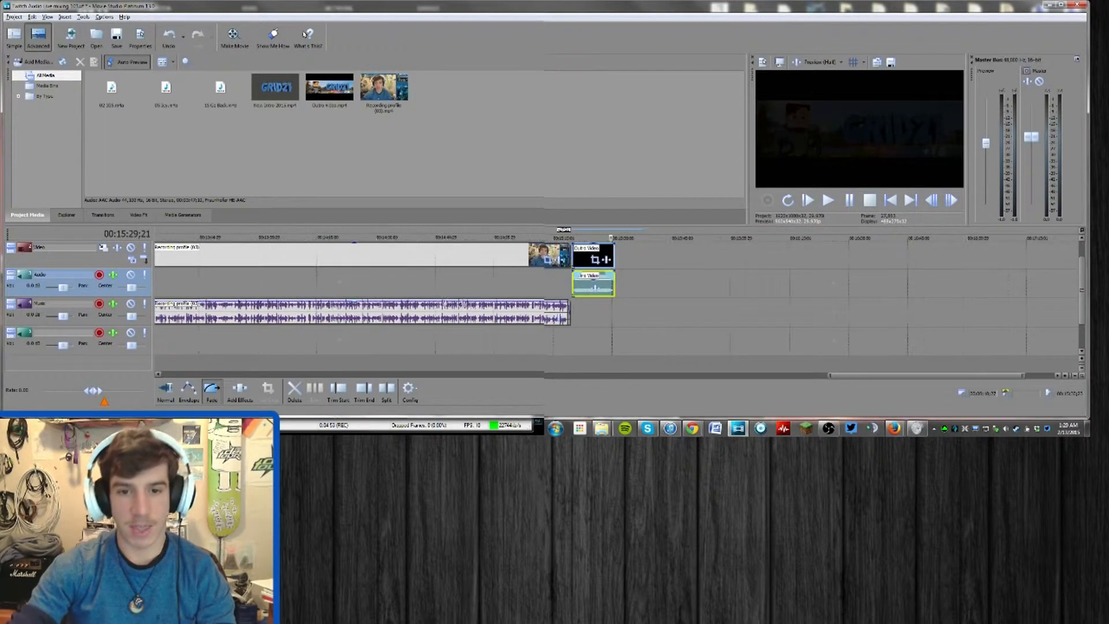
{"action": "key", "text": "ctrl+Home"}
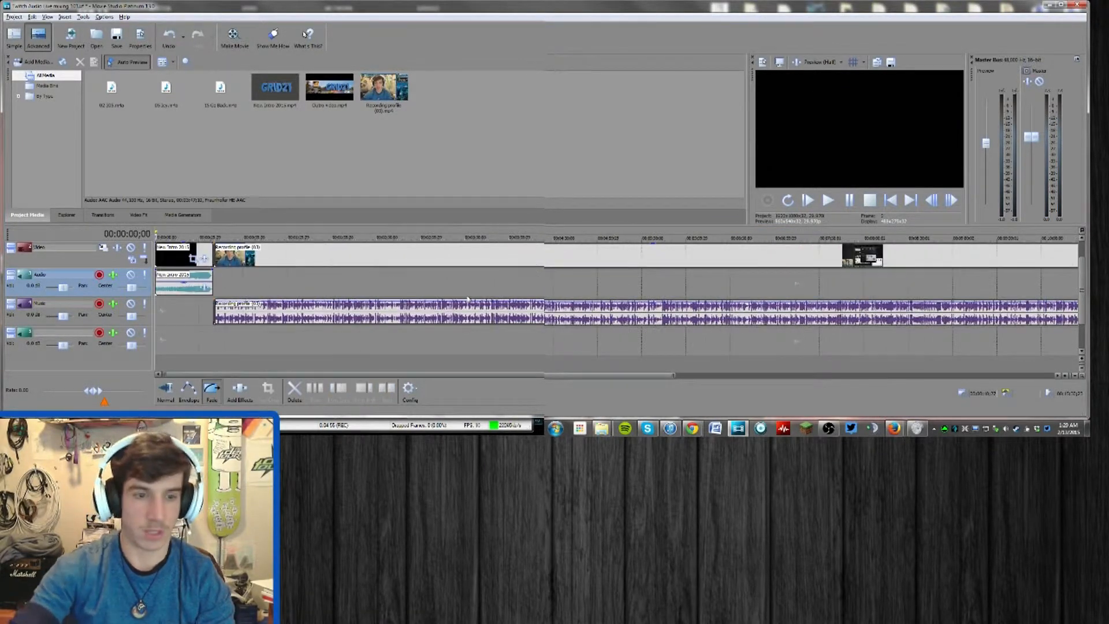
{"action": "scroll", "coordinate": [177, 306], "scroll_direction": "down", "scroll_amount": 1}
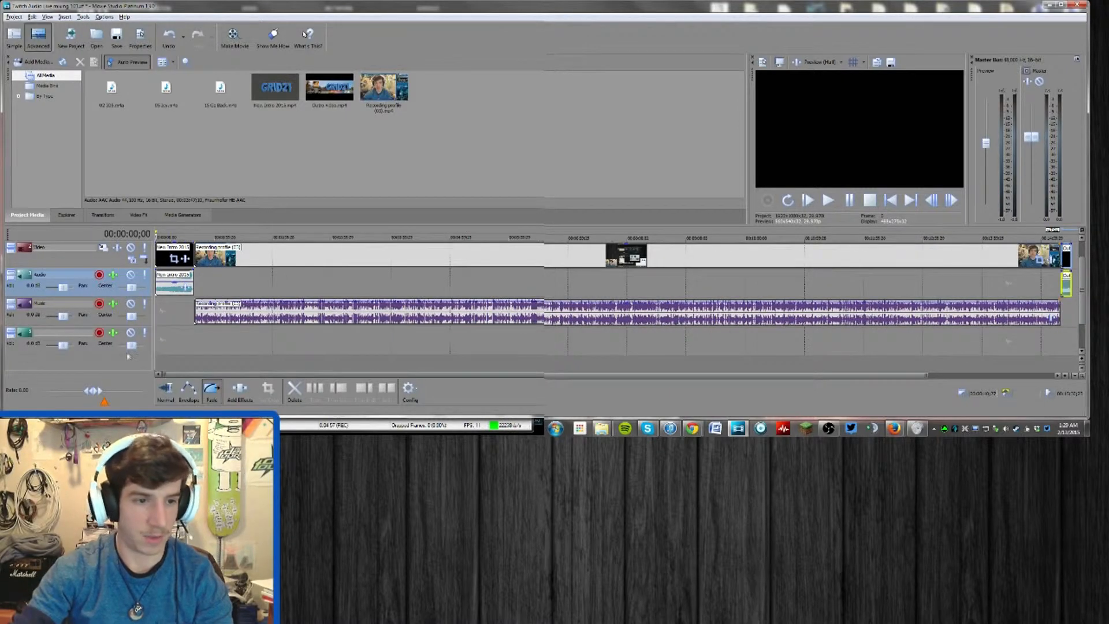
{"action": "left_click_drag", "start_coordinate": [126, 355], "coordinate": [126, 369]}
{"action": "scroll", "coordinate": [199, 322], "scroll_direction": "down", "scroll_amount": 2}
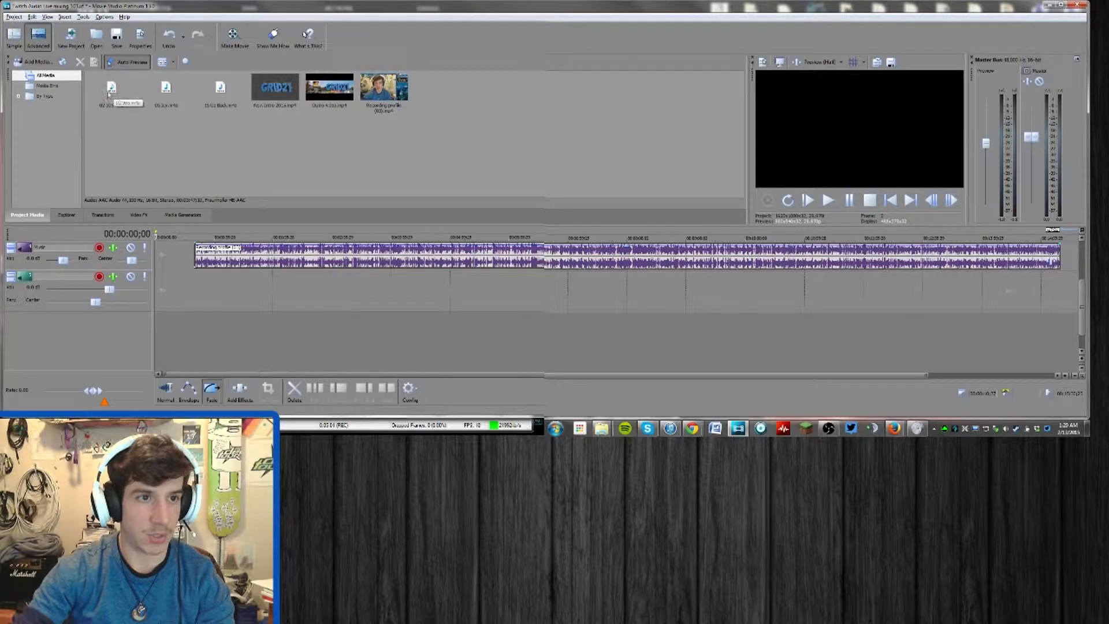
Place the second song and 15 Go Back.m4a back to back on the empty audio track from the recording's start, strongly lowering both clips' gain
{"action": "left_click", "coordinate": [166, 91]}
{"action": "left_click_drag", "start_coordinate": [213, 235], "coordinate": [197, 295]}
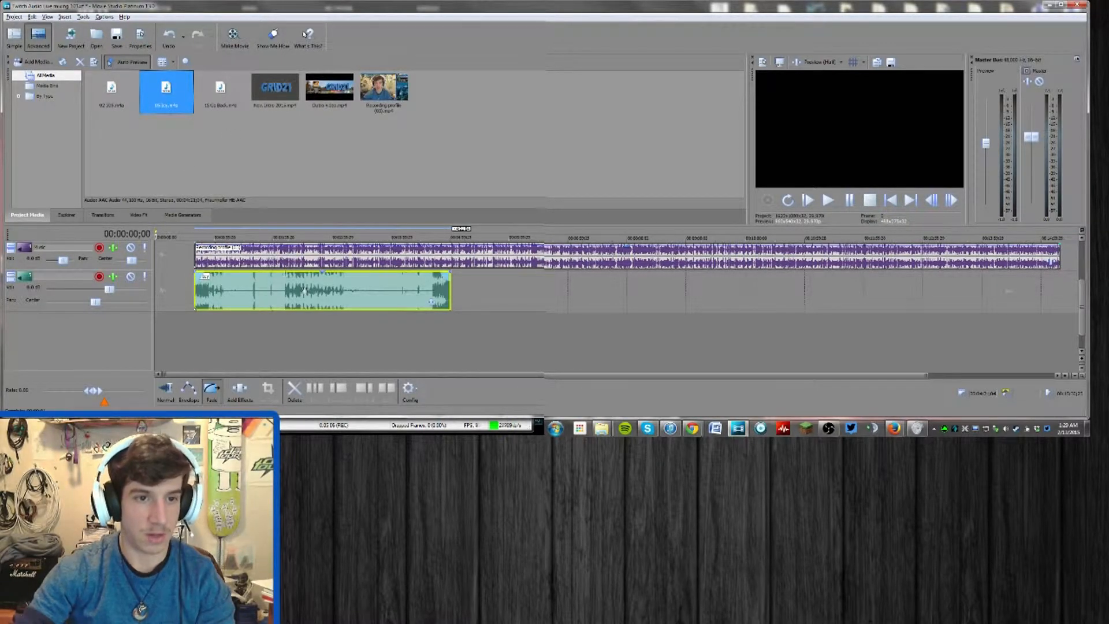
{"action": "left_click_drag", "start_coordinate": [324, 276], "coordinate": [324, 307]}
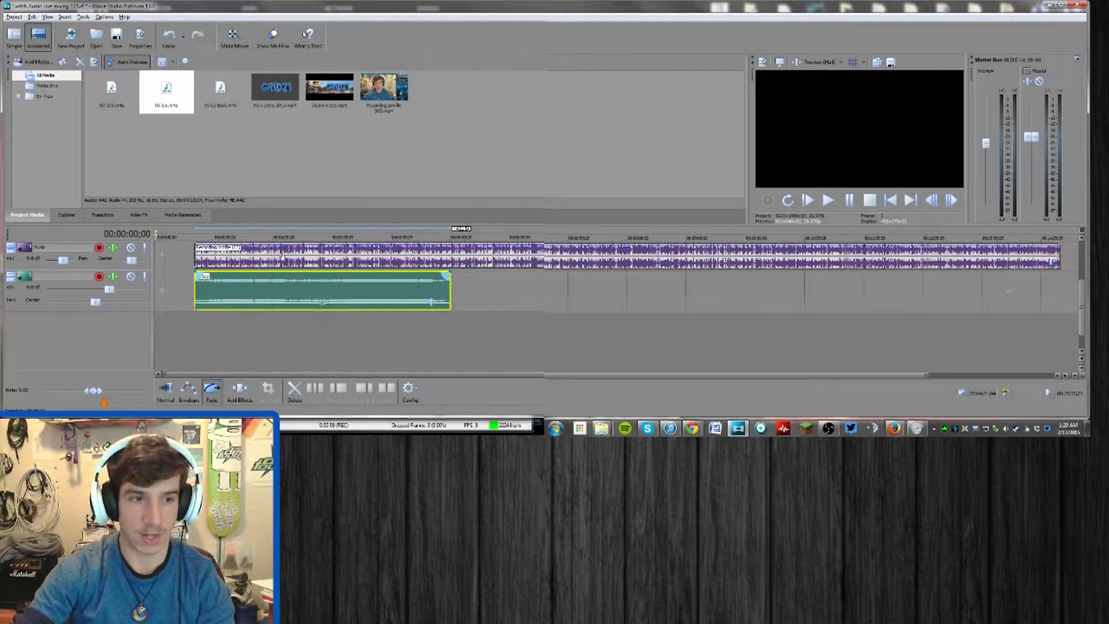
{"action": "left_click_drag", "start_coordinate": [224, 91], "coordinate": [509, 299]}
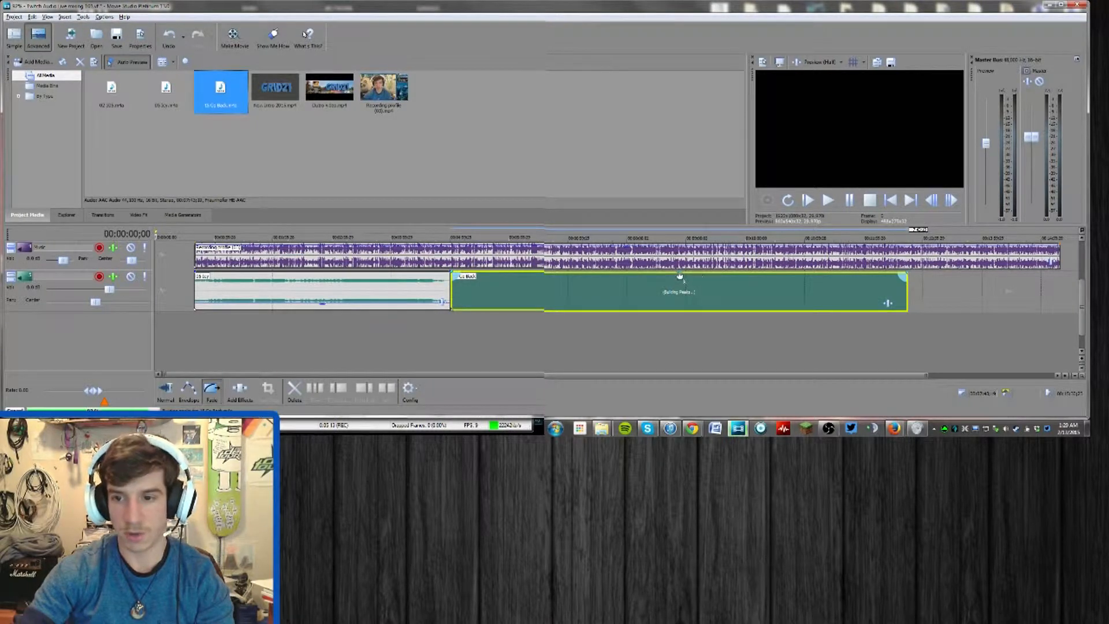
{"action": "left_click_drag", "start_coordinate": [680, 276], "coordinate": [500, 308]}
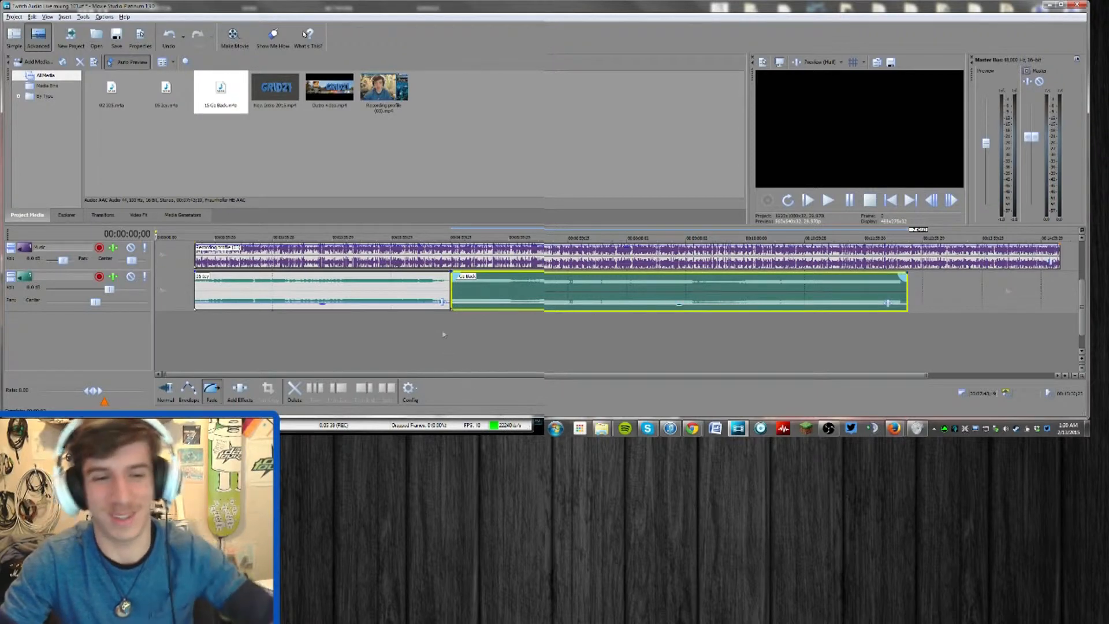
Add a fade-in to the first background song that ends level with the recording's fade-in at about 00:00:40;07
{"action": "scroll", "coordinate": [198, 297], "scroll_direction": "up", "scroll_amount": 8}
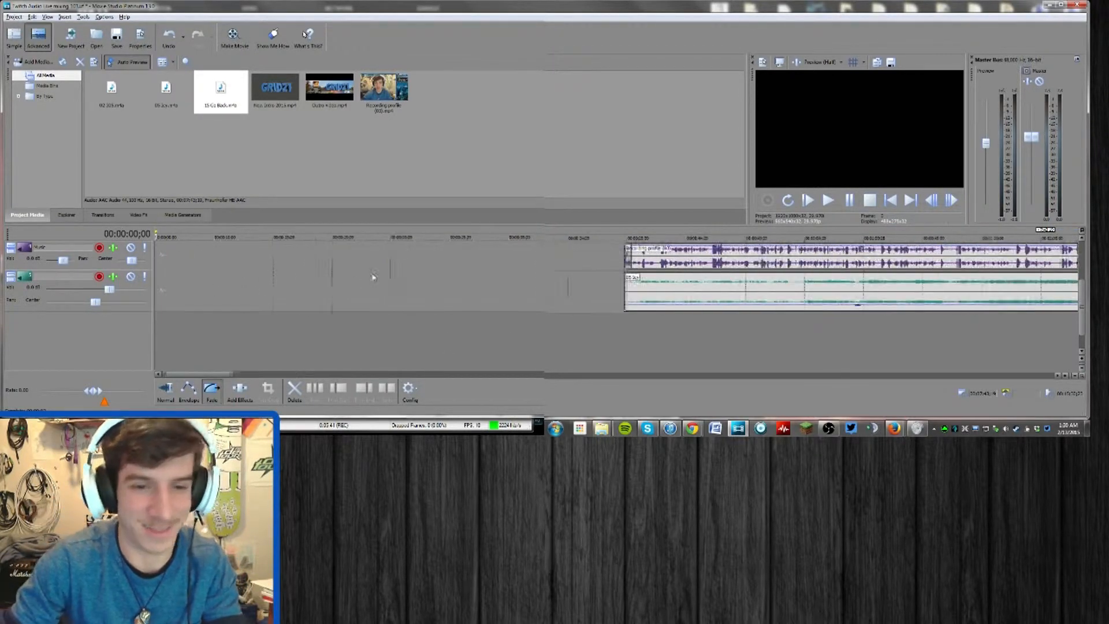
{"action": "left_click", "coordinate": [788, 252]}
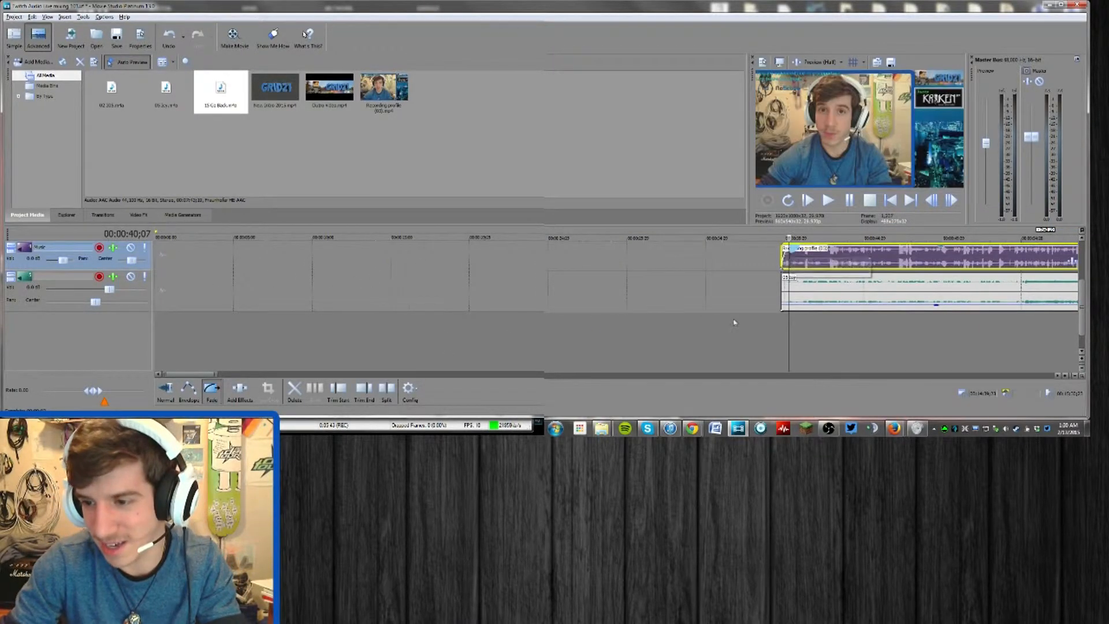
{"action": "scroll", "coordinate": [728, 319], "scroll_direction": "up", "scroll_amount": 4}
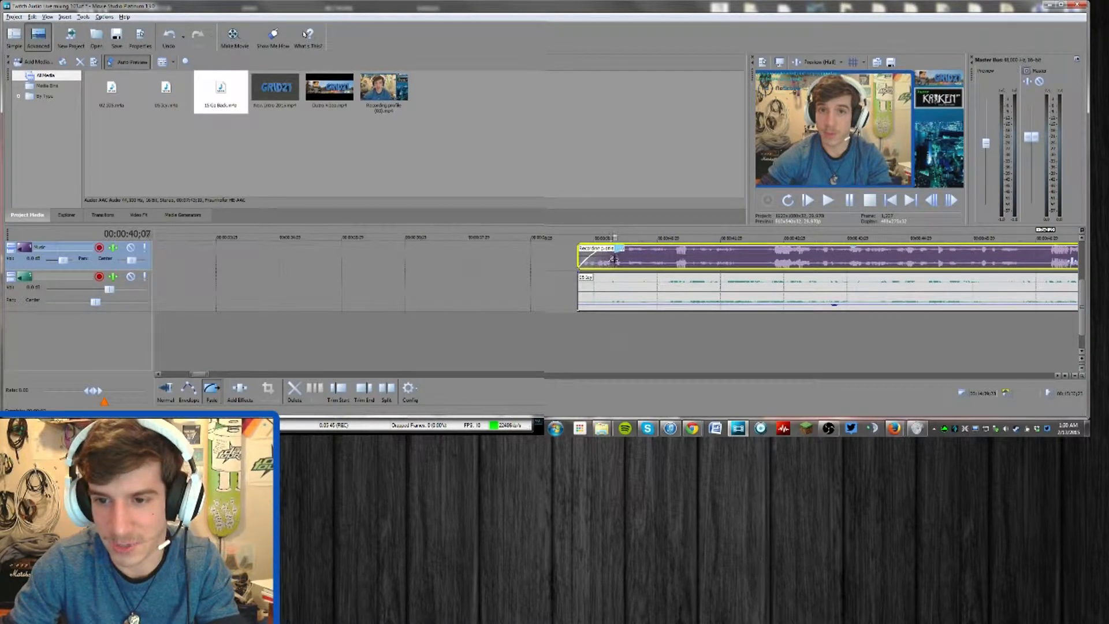
{"action": "left_click_drag", "start_coordinate": [583, 277], "coordinate": [617, 276]}
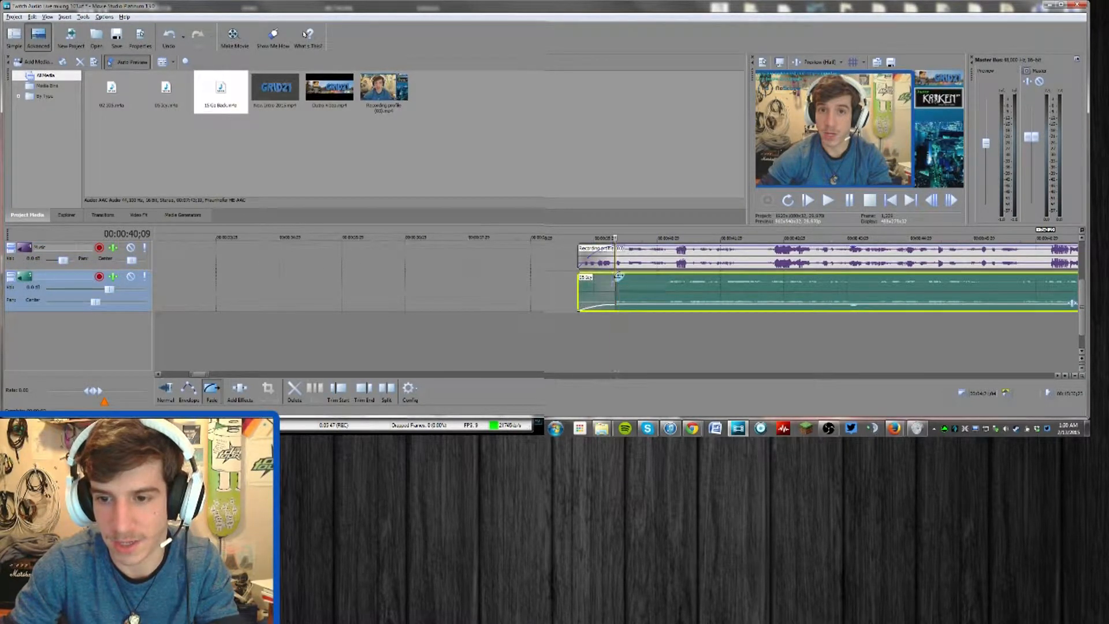
Insert a volume envelope on the background music track and lower the whole line to quieten all its songs
{"action": "right_click", "coordinate": [201, 288]}
{"action": "mouse_move", "coordinate": [265, 361]}
{"action": "left_click", "coordinate": [333, 363]}
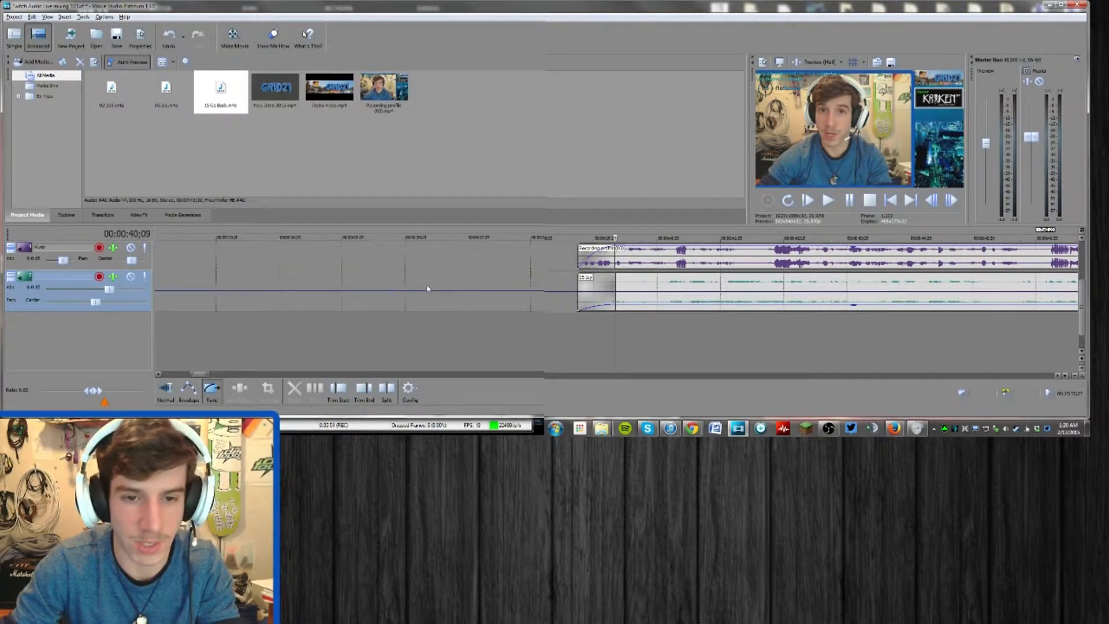
{"action": "left_click_drag", "start_coordinate": [434, 296], "coordinate": [434, 306]}
{"action": "scroll", "coordinate": [855, 254], "scroll_direction": "down", "scroll_amount": 1}
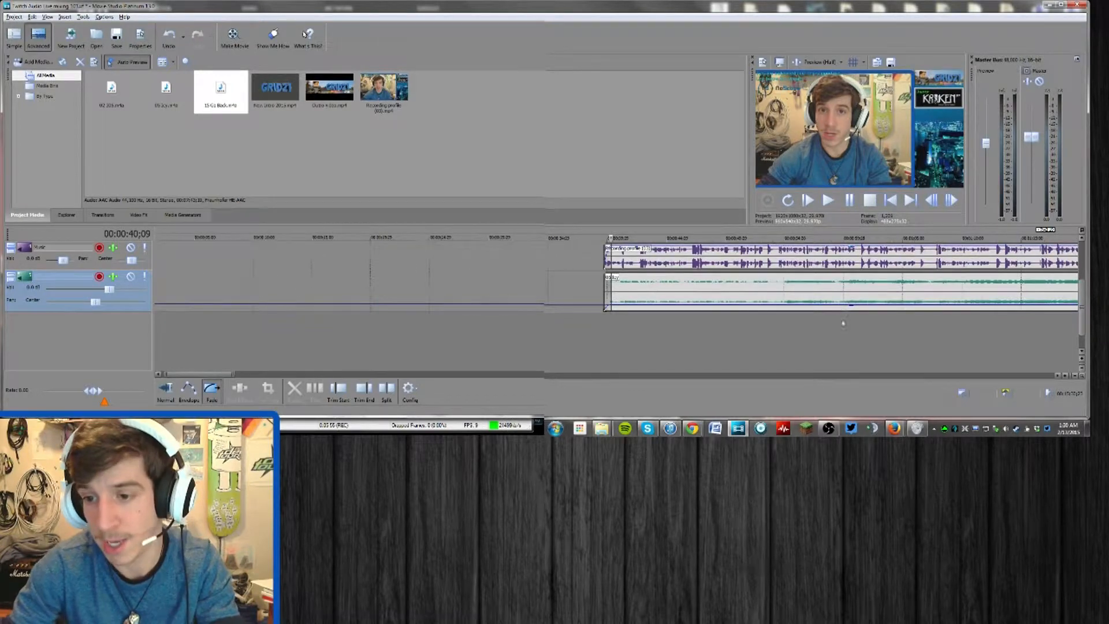
{"action": "scroll", "coordinate": [843, 324], "scroll_direction": "down", "scroll_amount": 3}
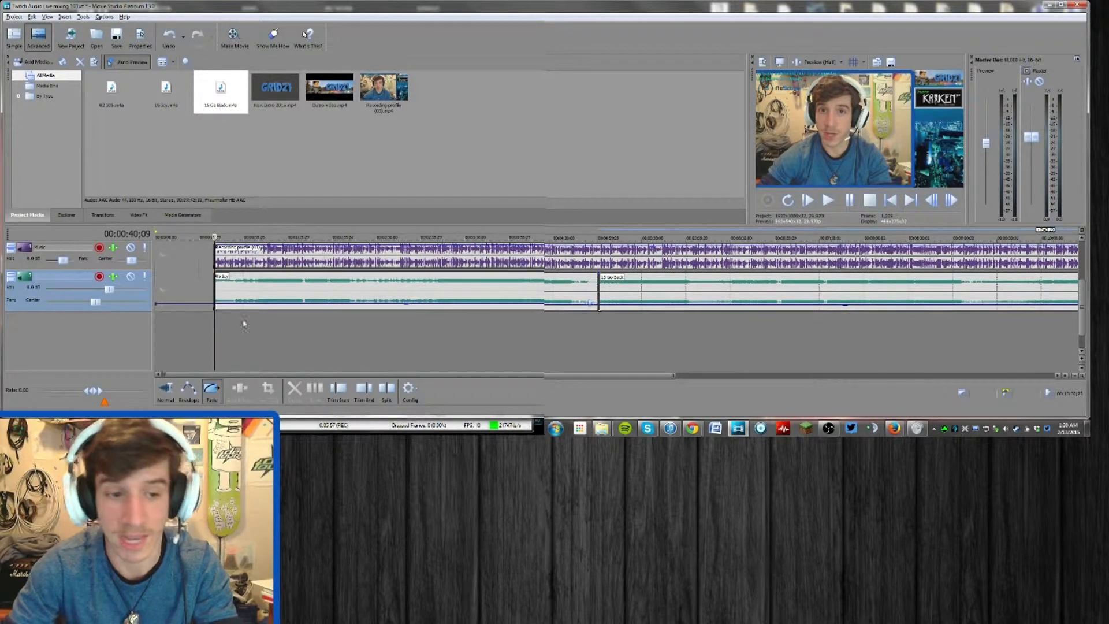
Enlarge the background music track, lower its volume envelope a little further and start playback from the recording's beginning
{"action": "left_click", "coordinate": [20, 279]}
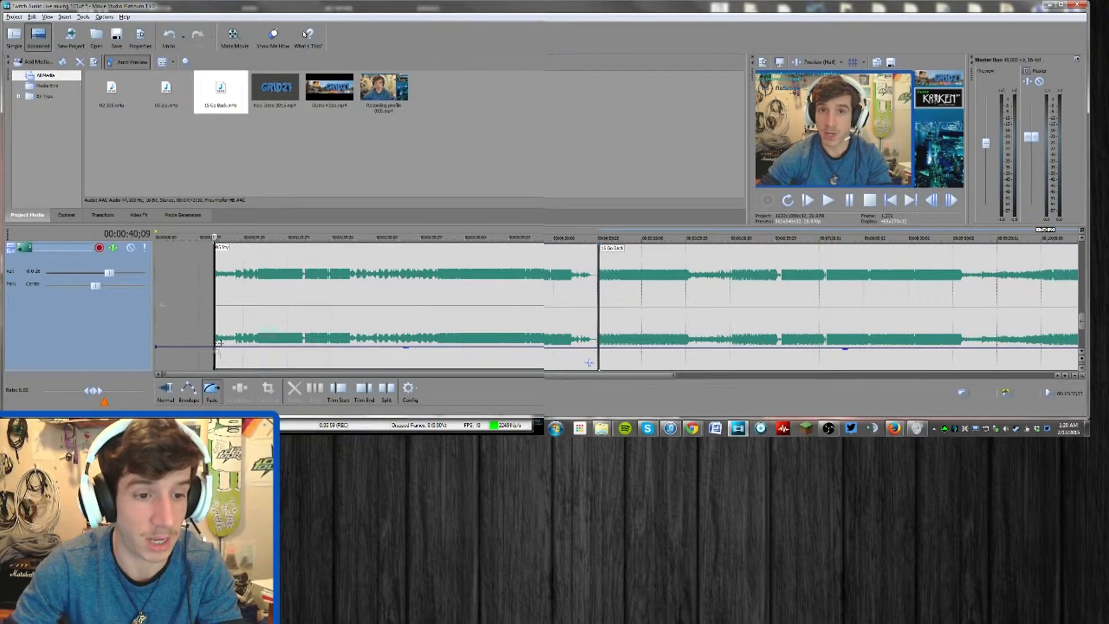
{"action": "left_click_drag", "start_coordinate": [198, 349], "coordinate": [198, 356]}
{"action": "key", "text": "space"}
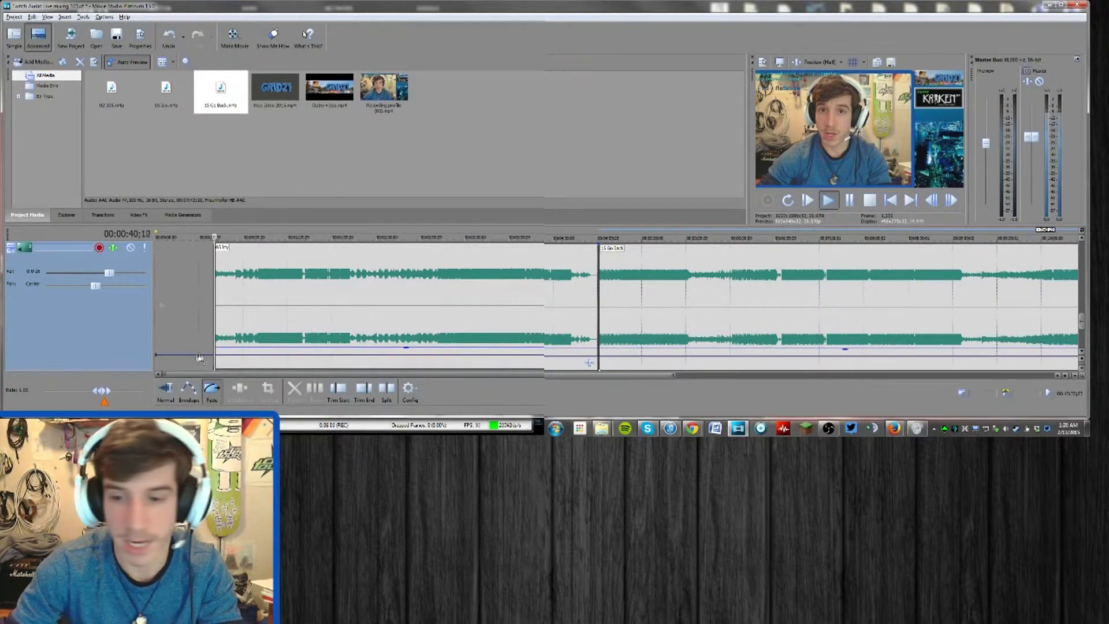
Raise the first background song's gain slightly while playing it, using the system volume mixer to watch the output level
{"action": "left_click", "coordinate": [917, 428]}
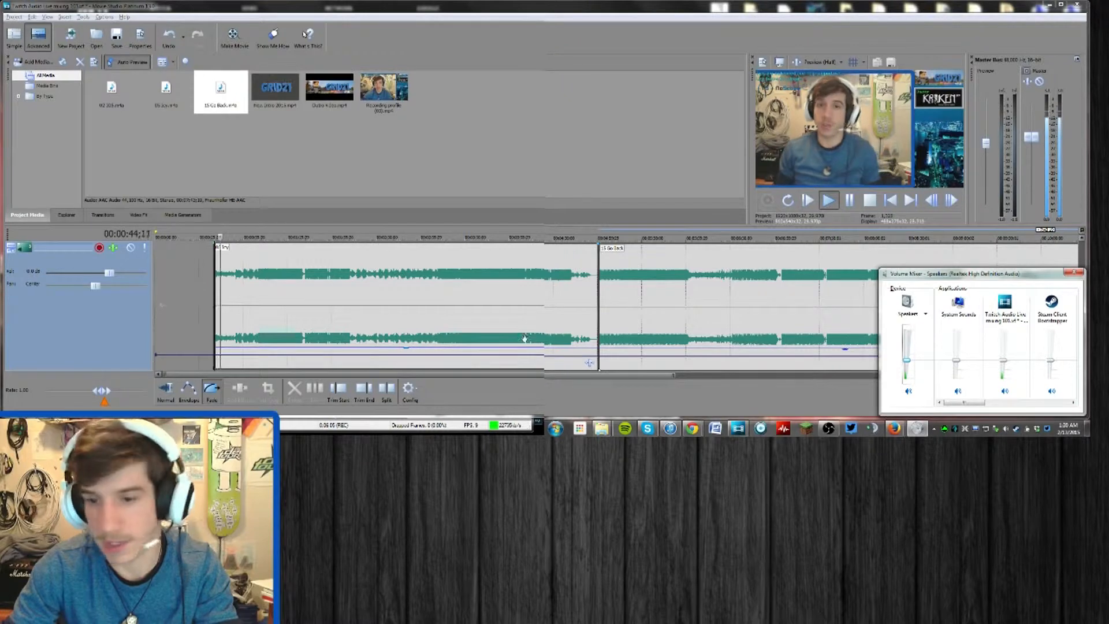
{"action": "left_click", "coordinate": [528, 353]}
{"action": "left_click_drag", "start_coordinate": [528, 354], "coordinate": [528, 351]}
{"action": "left_click", "coordinate": [272, 324]}
{"action": "left_click_drag", "start_coordinate": [300, 348], "coordinate": [307, 341]}
{"action": "left_click", "coordinate": [916, 428]}
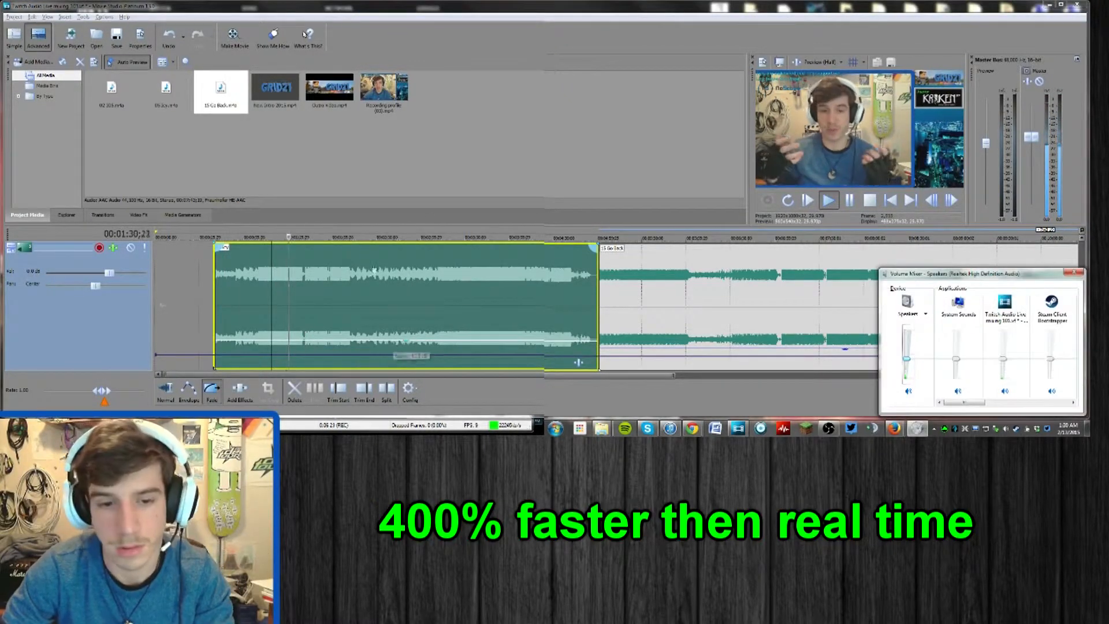
Listen further along the background music and raise the gain of the 15 Go Back clip to suit the voice
{"action": "left_click", "coordinate": [442, 236]}
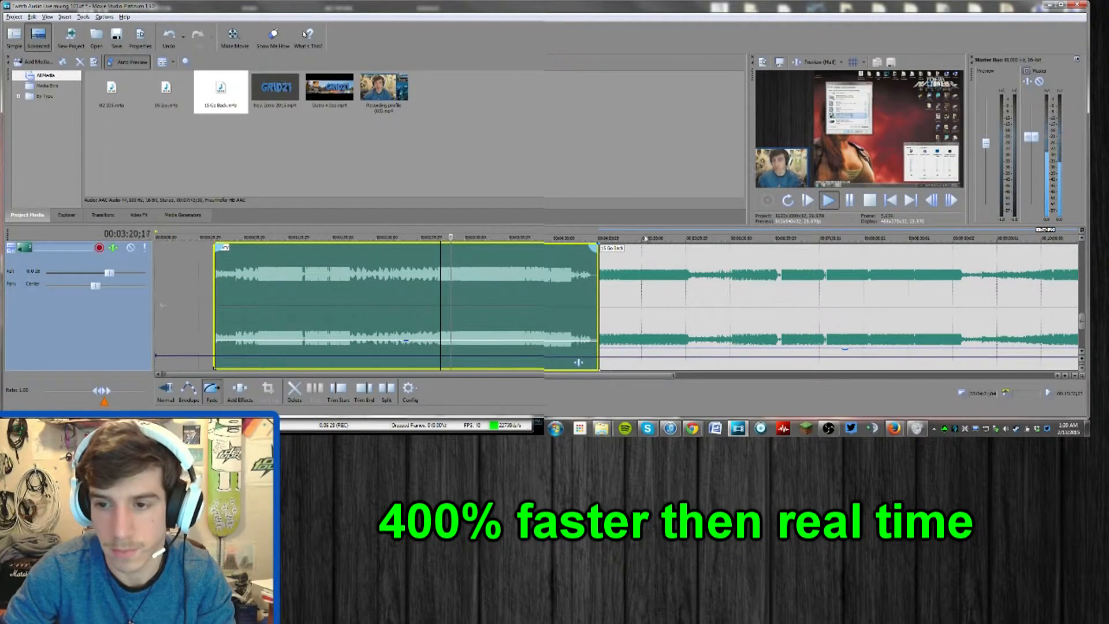
{"action": "left_click", "coordinate": [646, 236]}
{"action": "left_click_drag", "start_coordinate": [633, 348], "coordinate": [633, 342]}
{"action": "key", "text": "alt+Tab"}
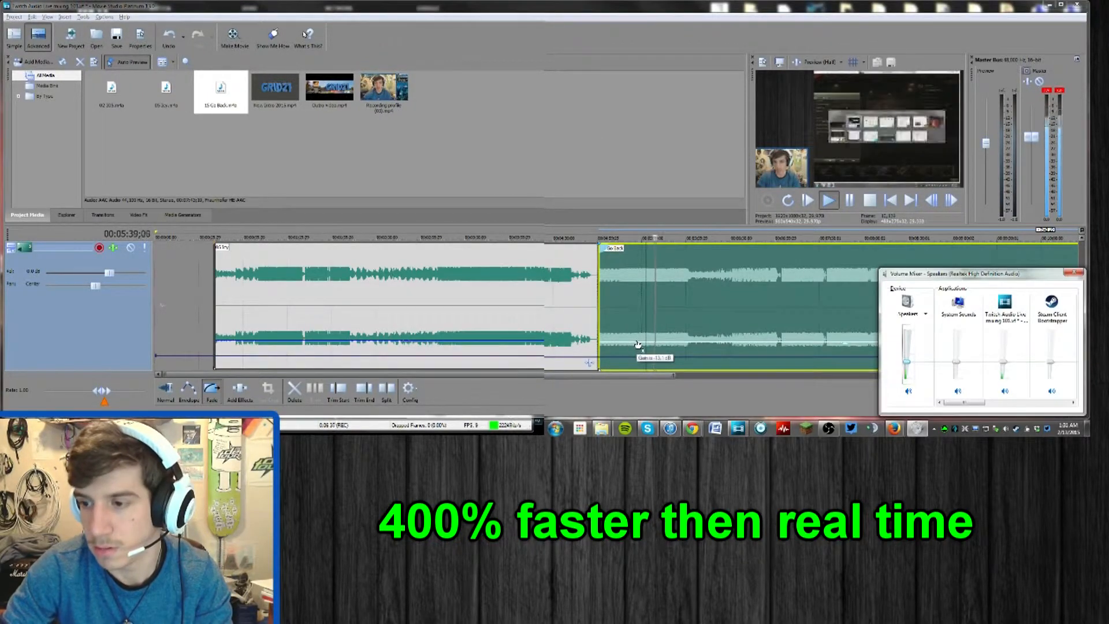
{"action": "left_click", "coordinate": [807, 238]}
{"action": "scroll", "coordinate": [817, 299], "scroll_direction": "down", "scroll_amount": 2}
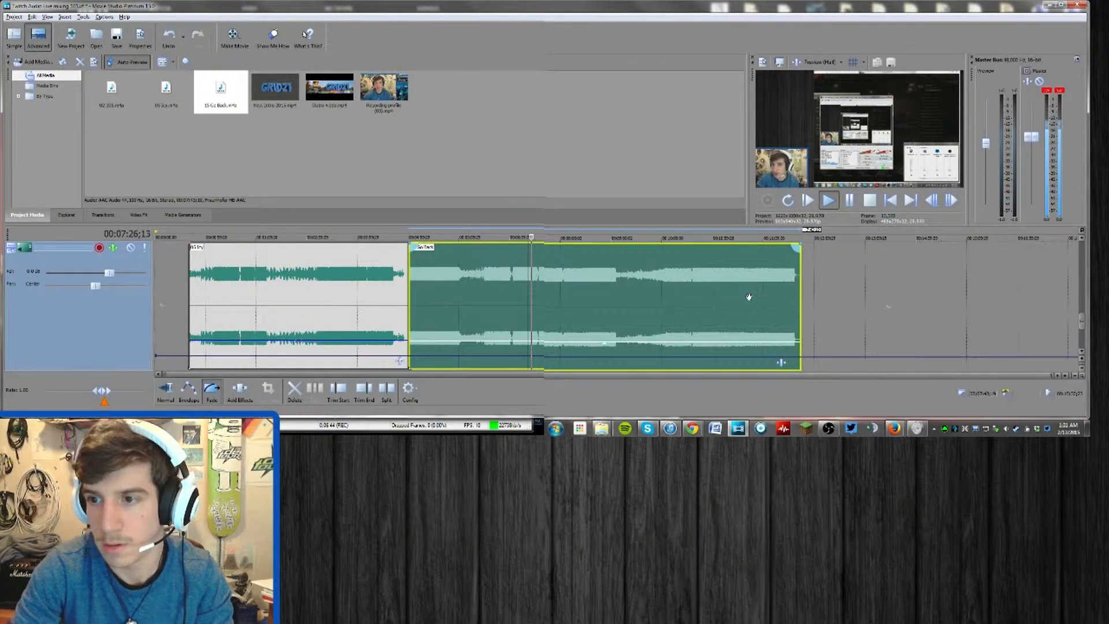
{"action": "key", "text": "Return"}
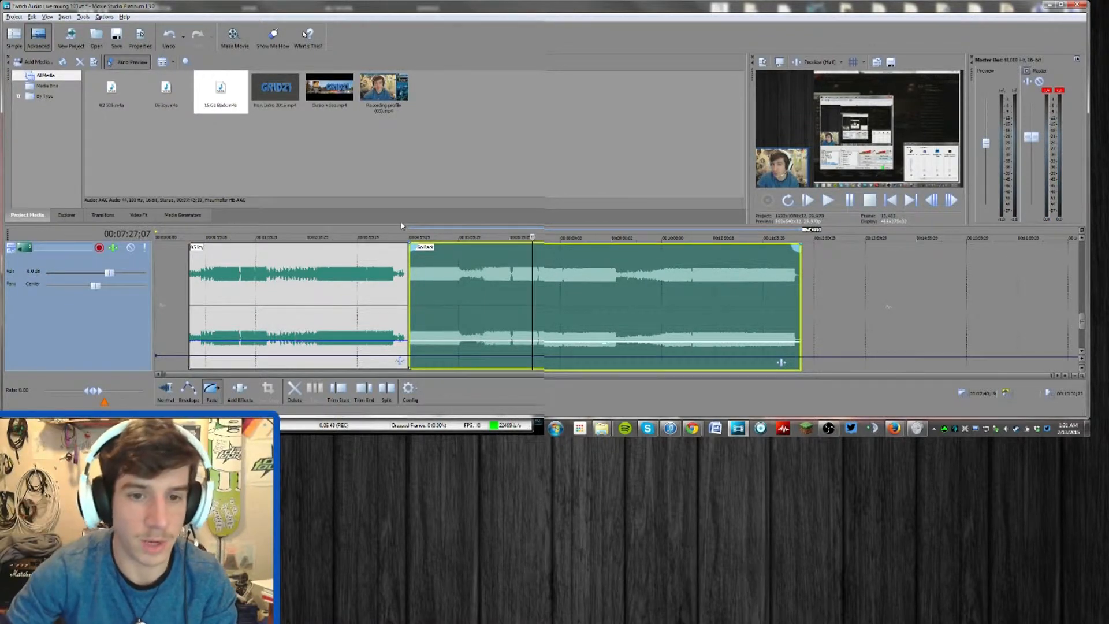
Place 02 305.m4a directly after 15 Go Back on the background music track and strongly lower its gain
{"action": "left_click", "coordinate": [112, 92]}
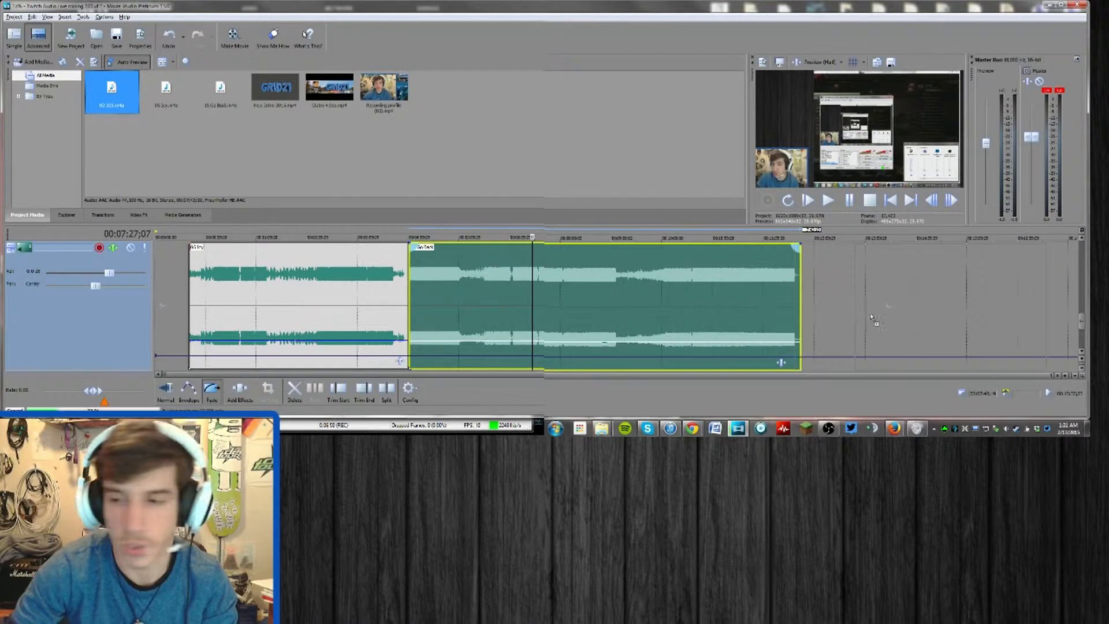
{"action": "left_click_drag", "start_coordinate": [819, 297], "coordinate": [805, 289]}
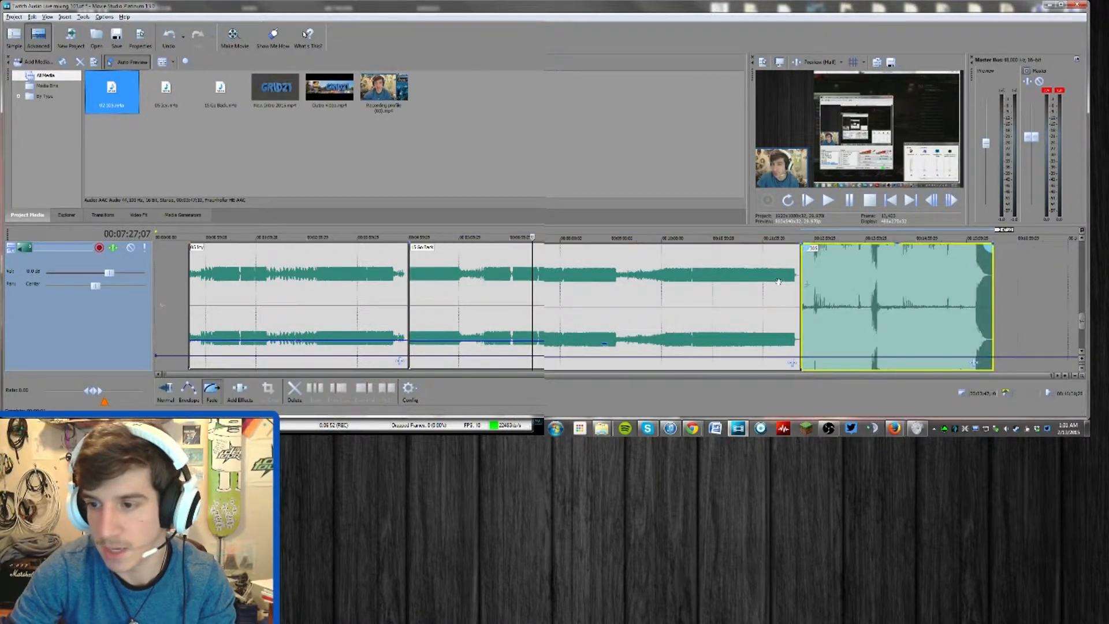
{"action": "left_click", "coordinate": [844, 234]}
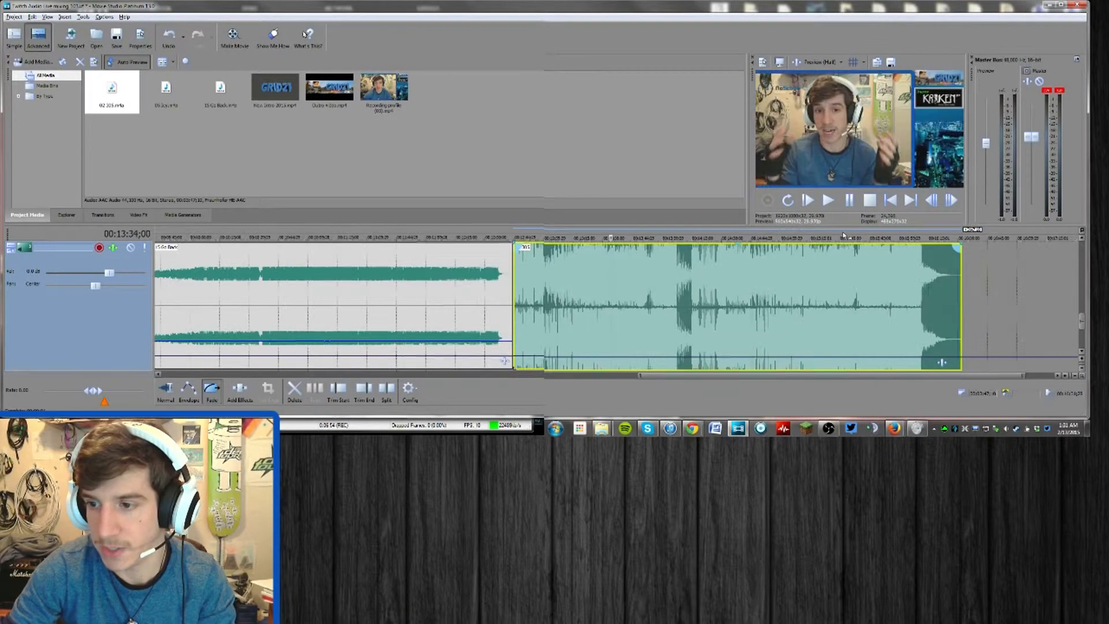
{"action": "left_click_drag", "start_coordinate": [754, 247], "coordinate": [428, 346]}
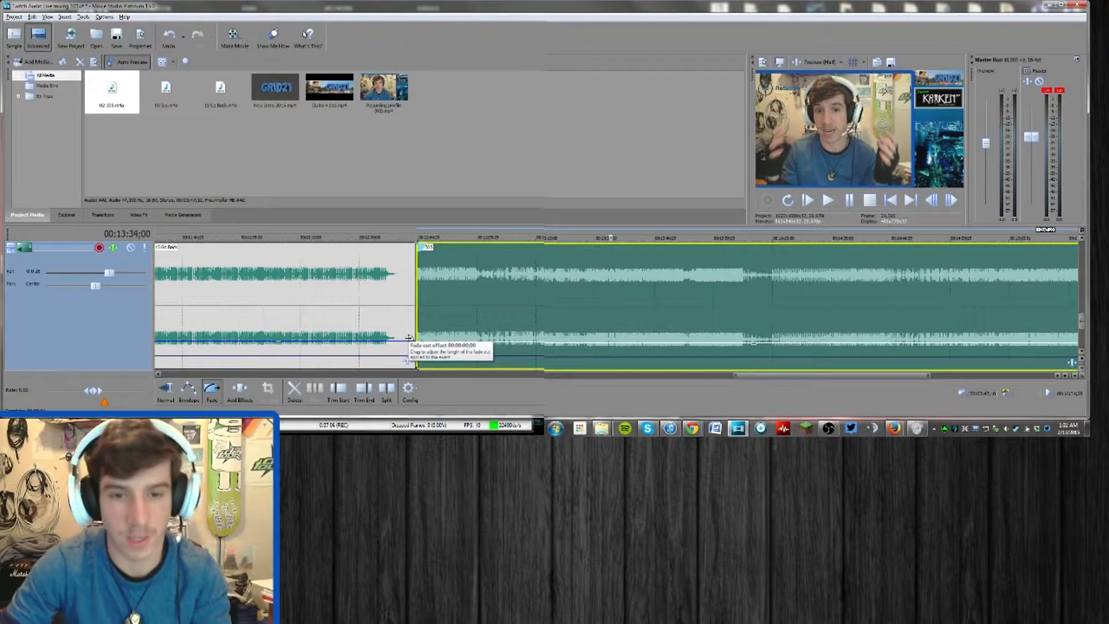
{"action": "left_click", "coordinate": [390, 344]}
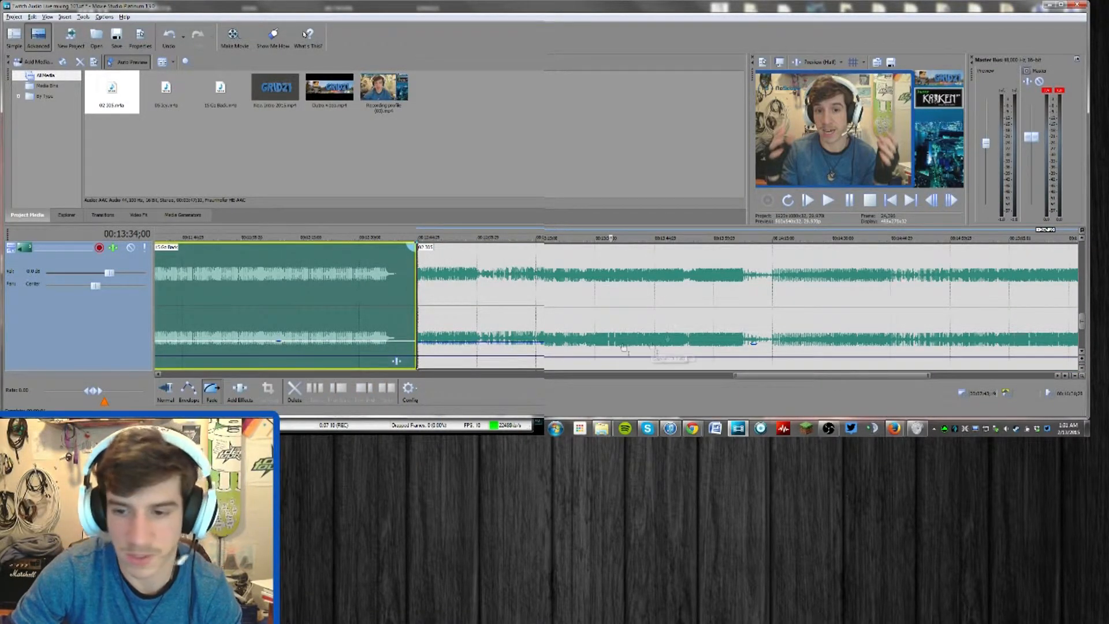
Restore the normal track heights and trim the end of the third background song level with the recording's end
{"action": "scroll", "coordinate": [779, 311], "scroll_direction": "down", "scroll_amount": 3}
{"action": "scroll", "coordinate": [934, 294], "scroll_direction": "up", "scroll_amount": 2}
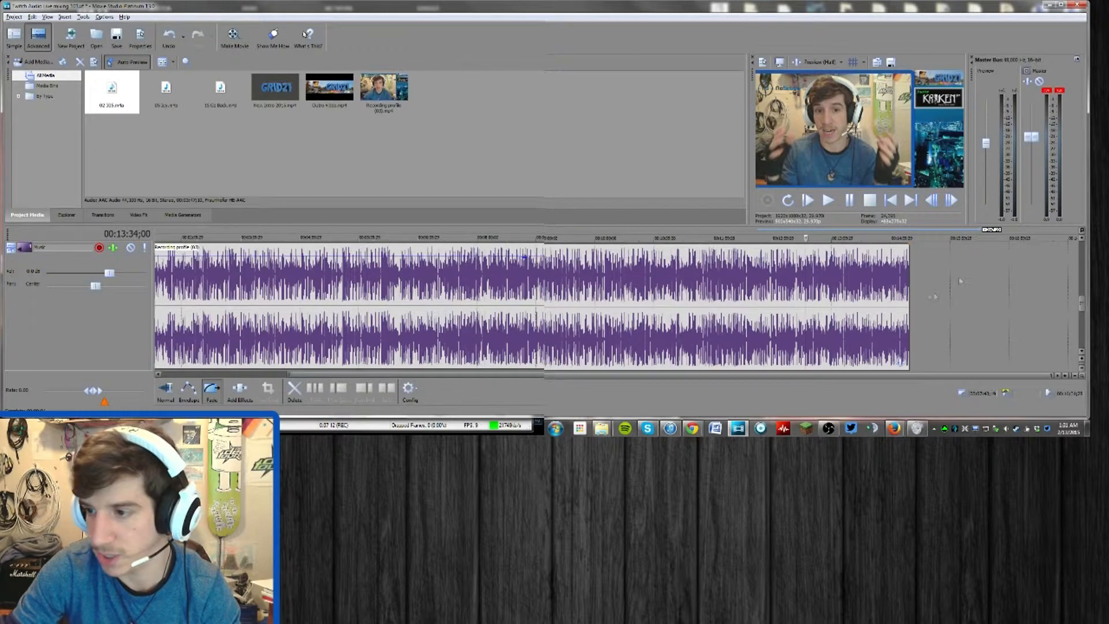
{"action": "left_click", "coordinate": [11, 250]}
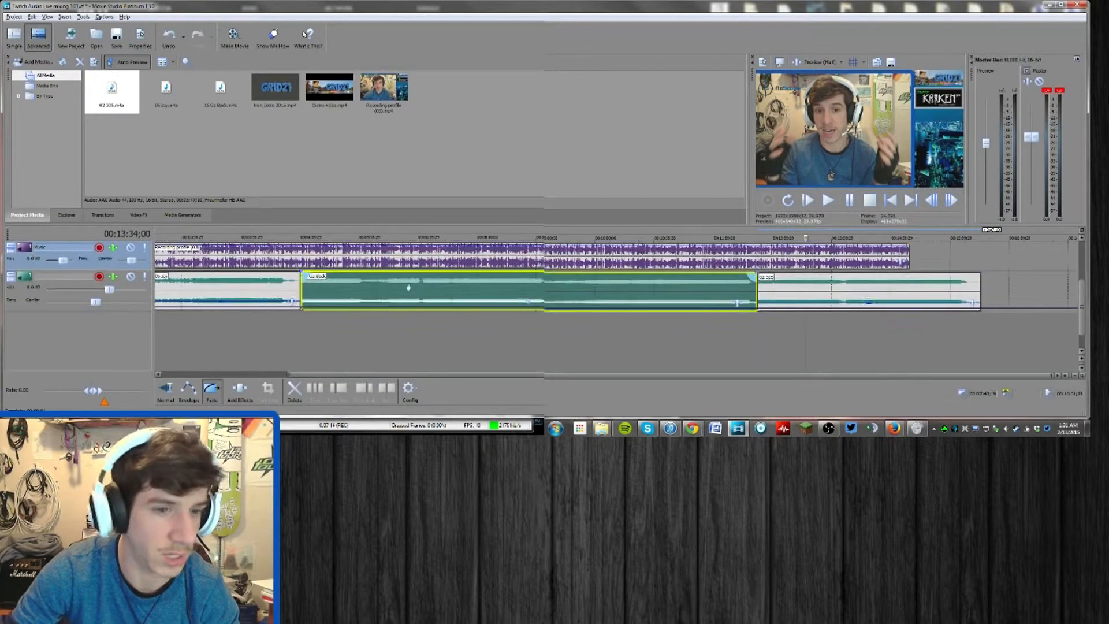
{"action": "left_click", "coordinate": [917, 257]}
{"action": "scroll", "coordinate": [917, 260], "scroll_direction": "up", "scroll_amount": 4}
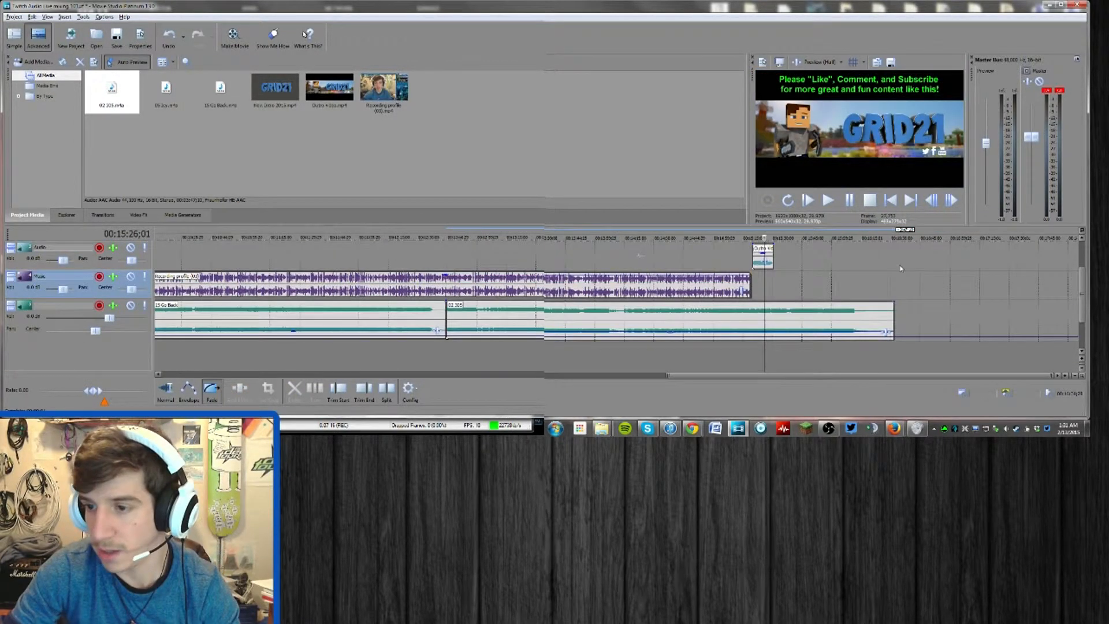
{"action": "scroll", "coordinate": [812, 301], "scroll_direction": "up", "scroll_amount": 3}
{"action": "left_click", "coordinate": [166, 392]}
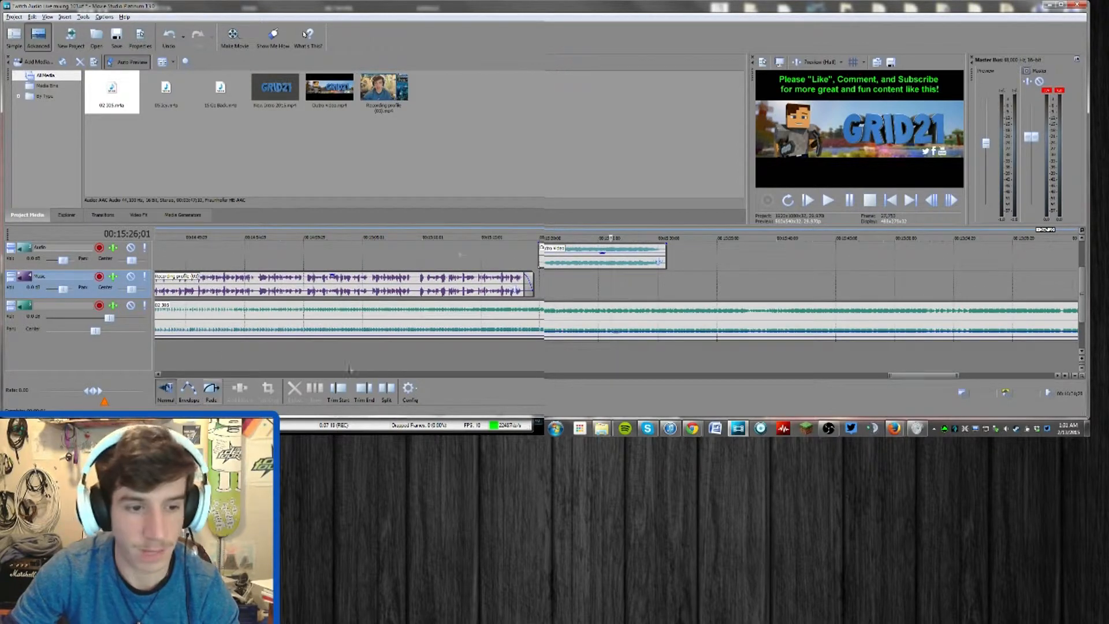
{"action": "scroll", "coordinate": [936, 284], "scroll_direction": "down", "scroll_amount": 3}
{"action": "left_click_drag", "start_coordinate": [997, 308], "coordinate": [572, 312]}
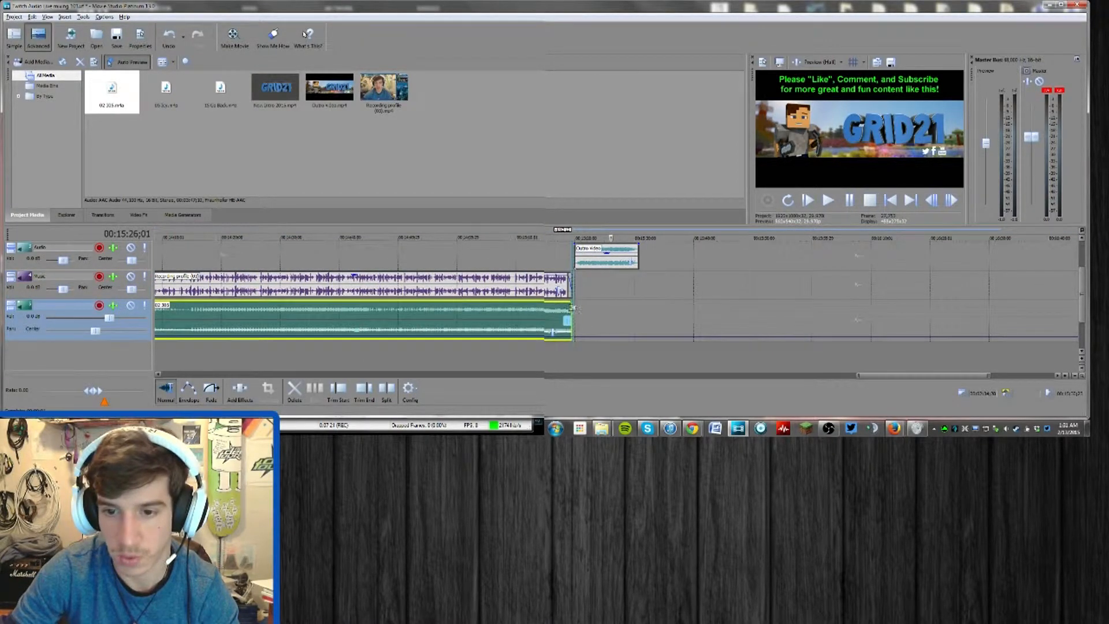
Place the cursor at the start of the recording's fade-out, at 00:15:18;20, and fine-tune the third song's end
{"action": "left_click", "coordinate": [566, 266]}
{"action": "scroll", "coordinate": [687, 303], "scroll_direction": "up", "scroll_amount": 4}
{"action": "left_click", "coordinate": [630, 278]}
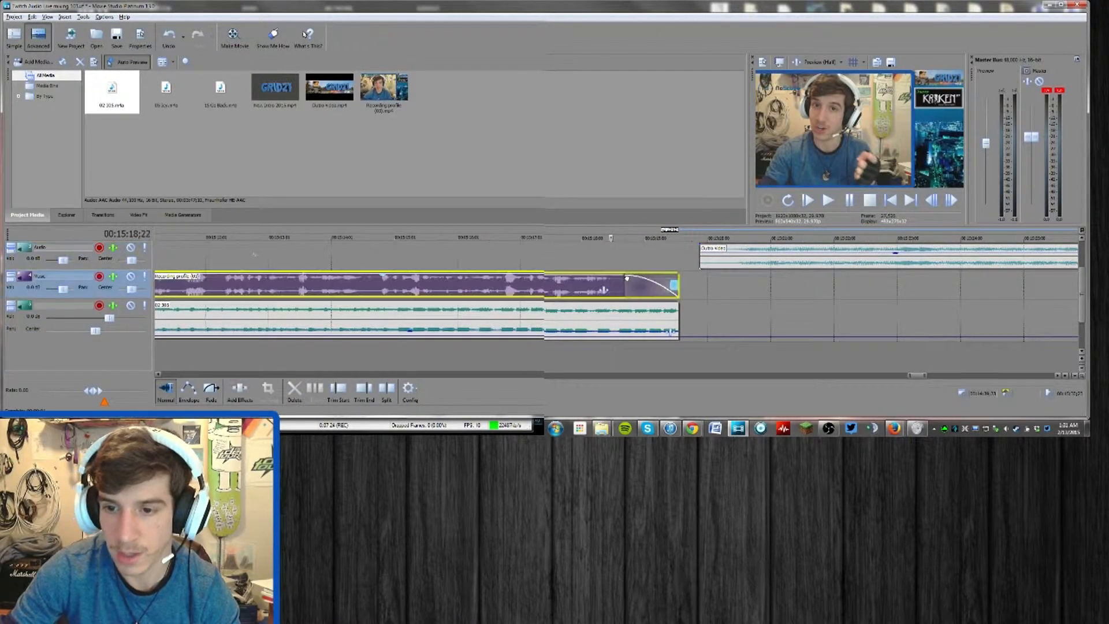
{"action": "key", "text": "space"}
{"action": "key", "text": "space"}
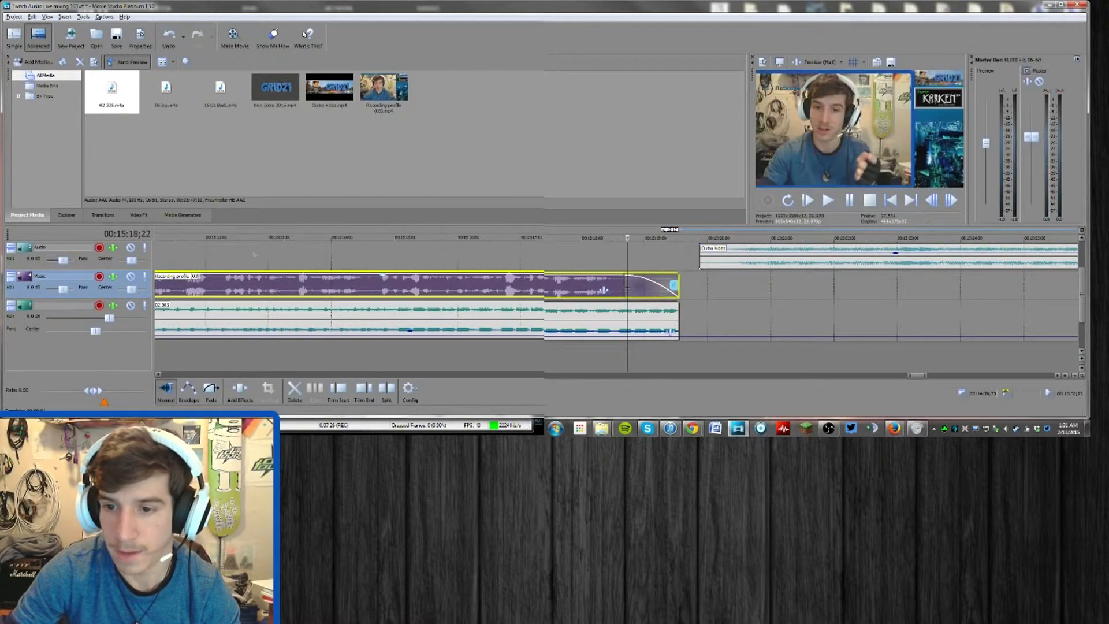
{"action": "left_click", "coordinate": [623, 282]}
{"action": "mouse_move", "coordinate": [679, 312]}
{"action": "left_mouse_down"}
{"action": "mouse_move", "coordinate": [690, 313]}
{"action": "mouse_move", "coordinate": [679, 314]}
{"action": "left_mouse_up"}
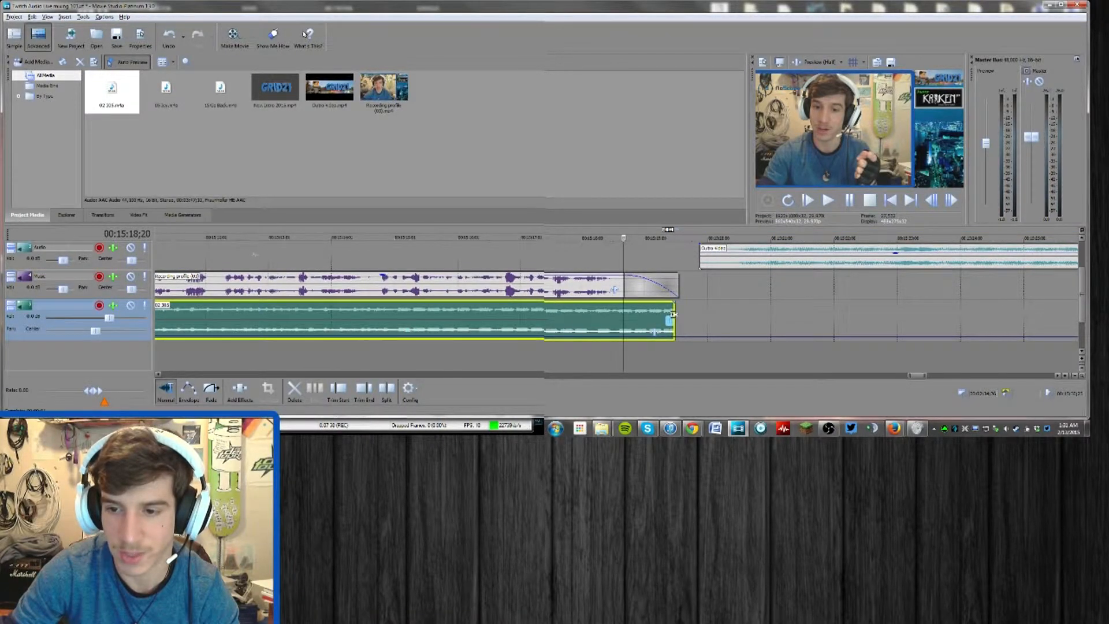
Add a fade-out to the third background song that starts level with the recording's fade-out and choose its fade curve
{"action": "left_click", "coordinate": [211, 388]}
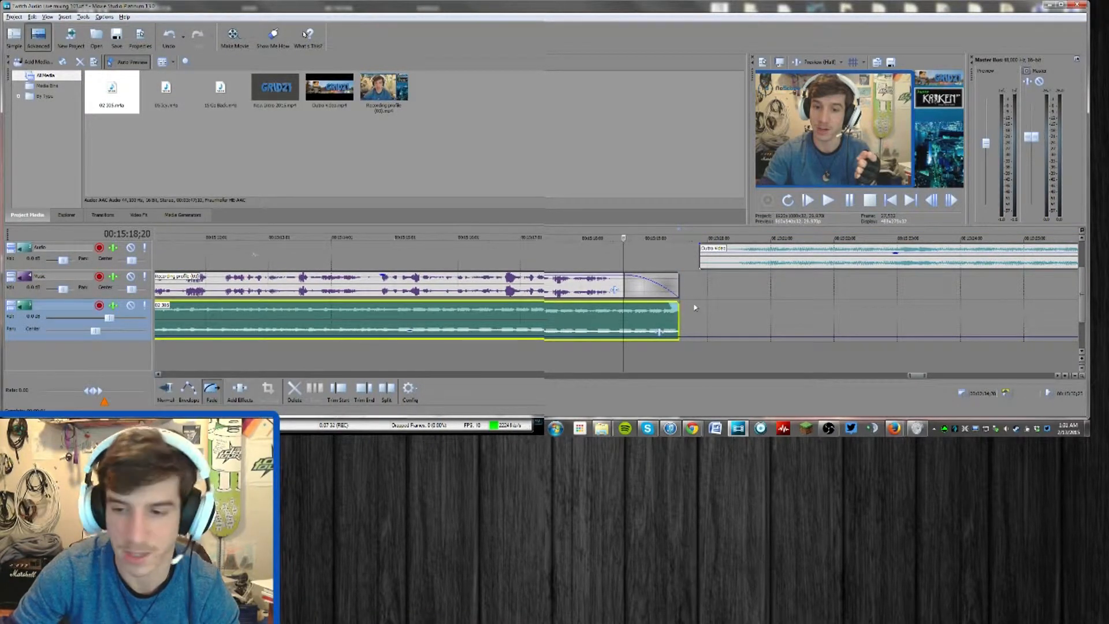
{"action": "left_click_drag", "start_coordinate": [673, 304], "coordinate": [620, 306]}
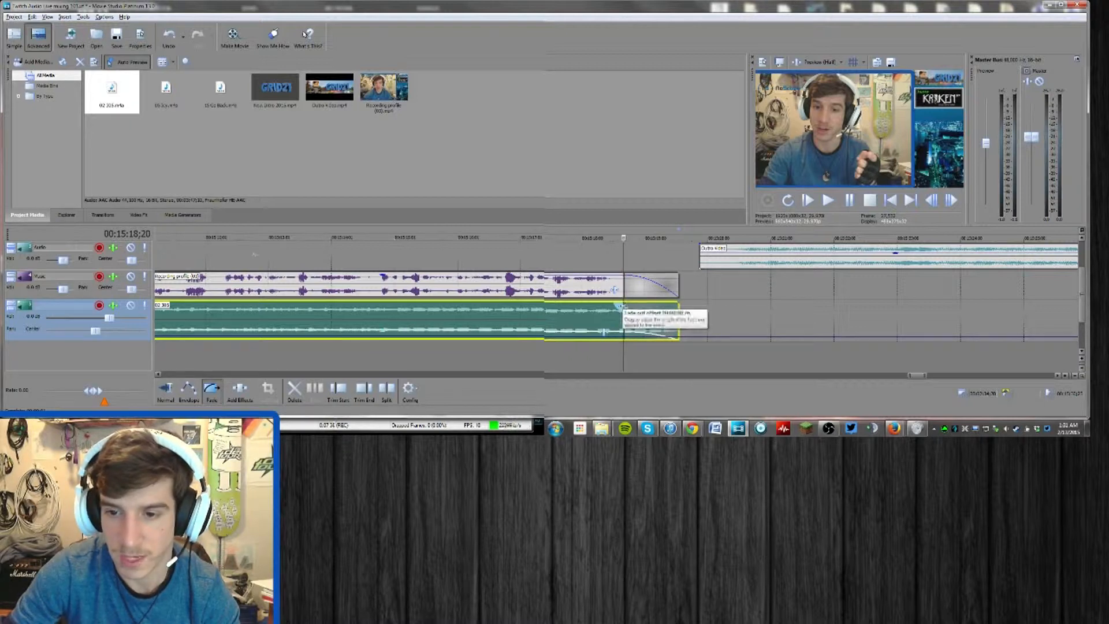
{"action": "right_click", "coordinate": [629, 334]}
{"action": "left_click", "coordinate": [641, 360]}
Play from the start of the fade-outs into the outro to check the picture and sound transition
{"action": "key", "text": "space"}
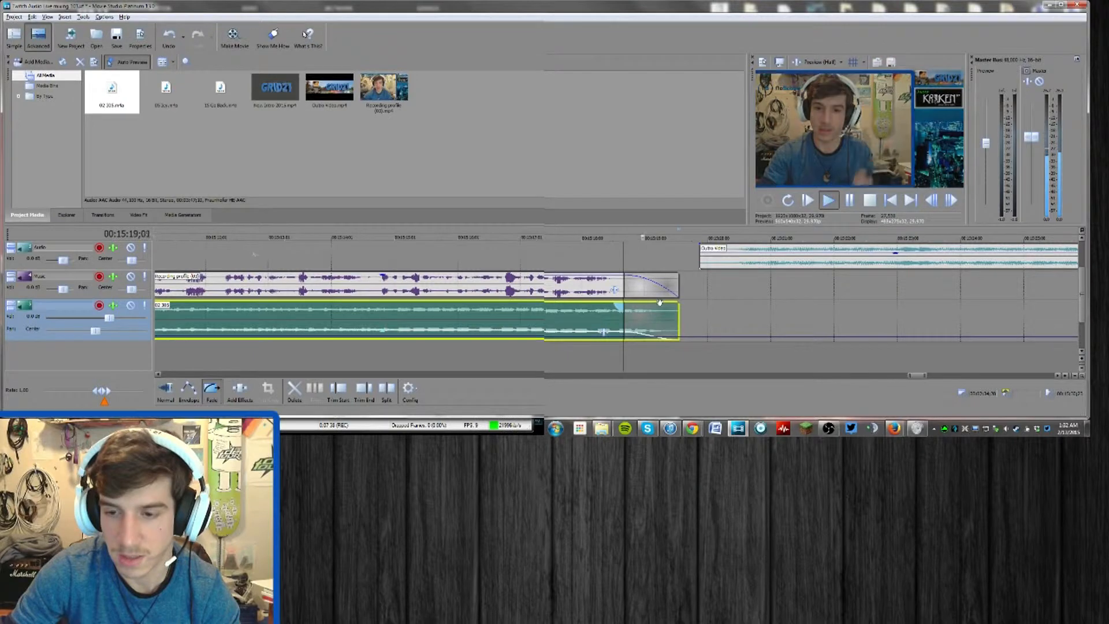
{"action": "scroll", "coordinate": [744, 306], "scroll_direction": "up", "scroll_amount": 2}
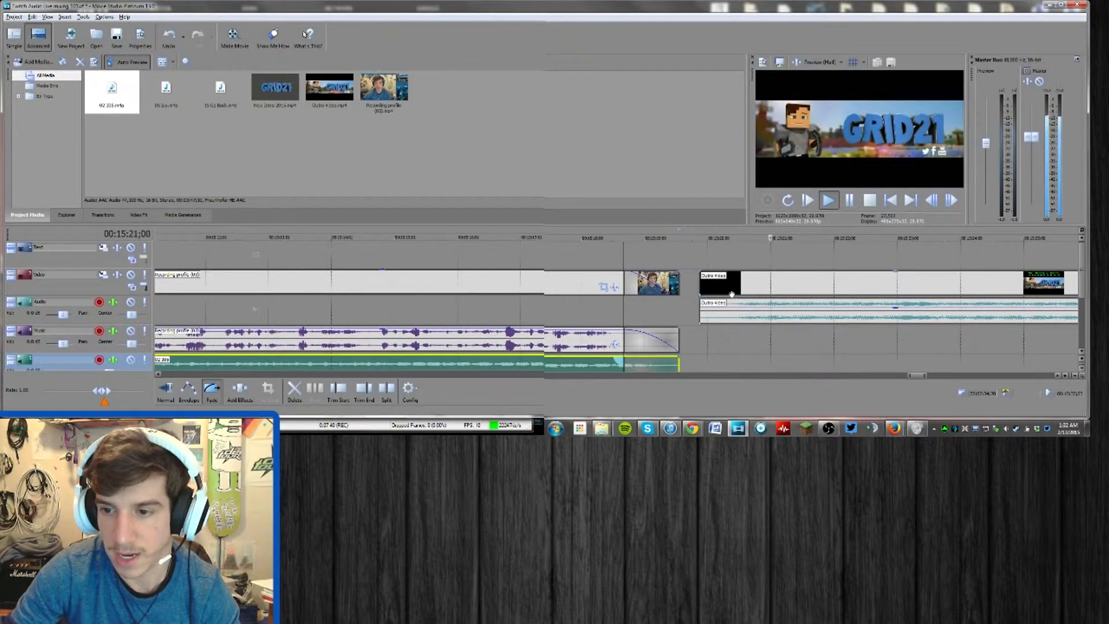
{"action": "left_click", "coordinate": [722, 287]}
{"action": "left_click_drag", "start_coordinate": [722, 287], "coordinate": [713, 287]}
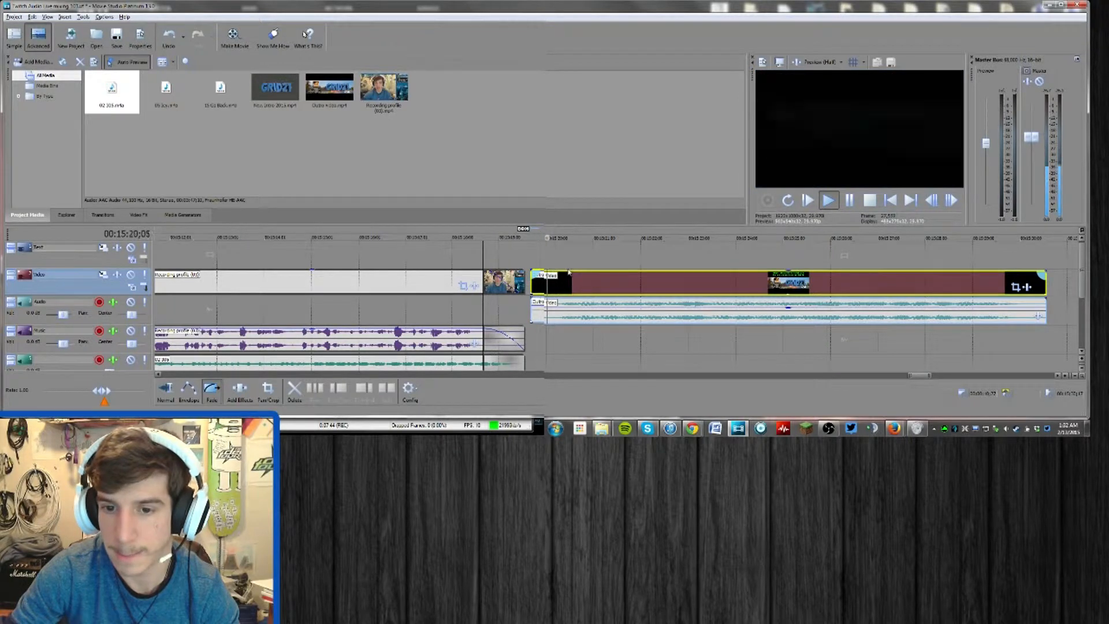
{"action": "scroll", "coordinate": [658, 273], "scroll_direction": "down", "scroll_amount": 2}
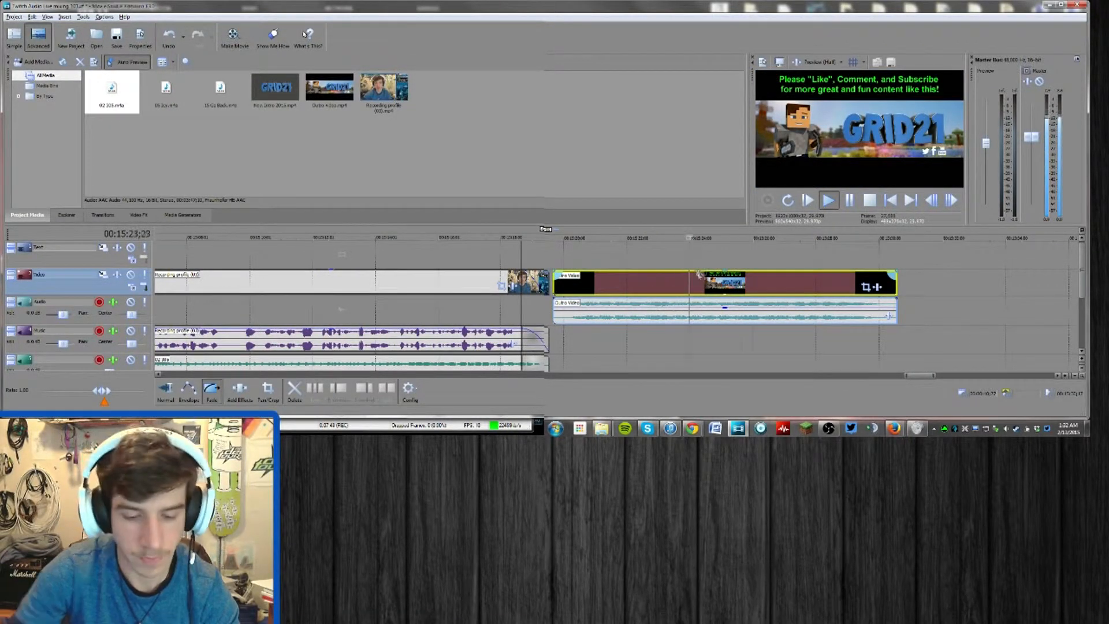
{"action": "key", "text": "space"}
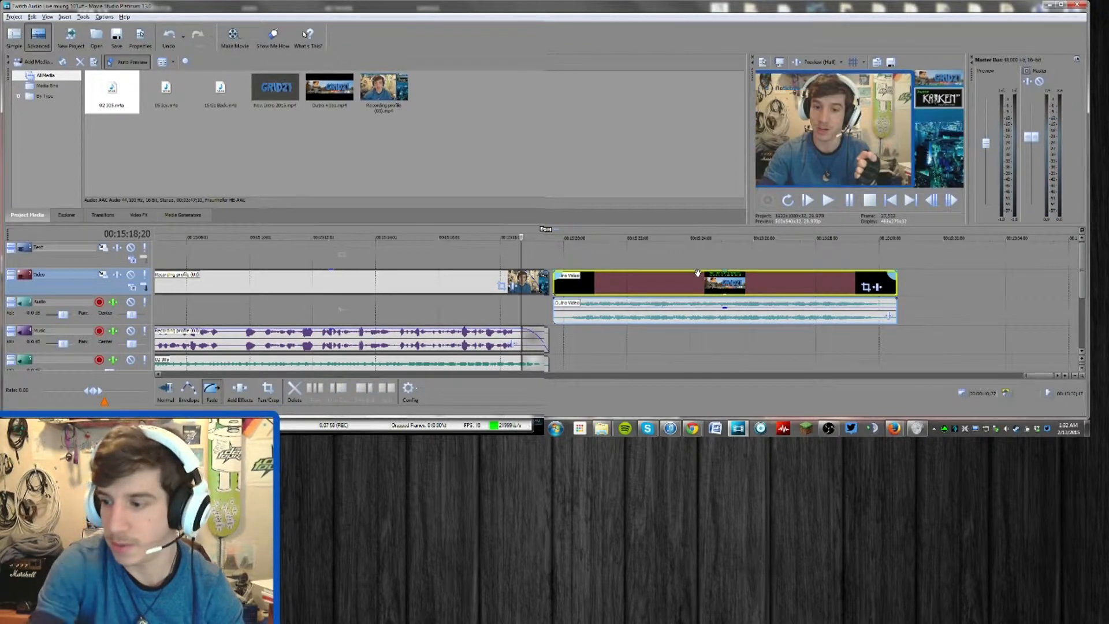
Return to the project's start and review the whole timeline, placing the cursor at 00:04:13;15 and 00:02:20;06
{"action": "key", "text": "Home"}
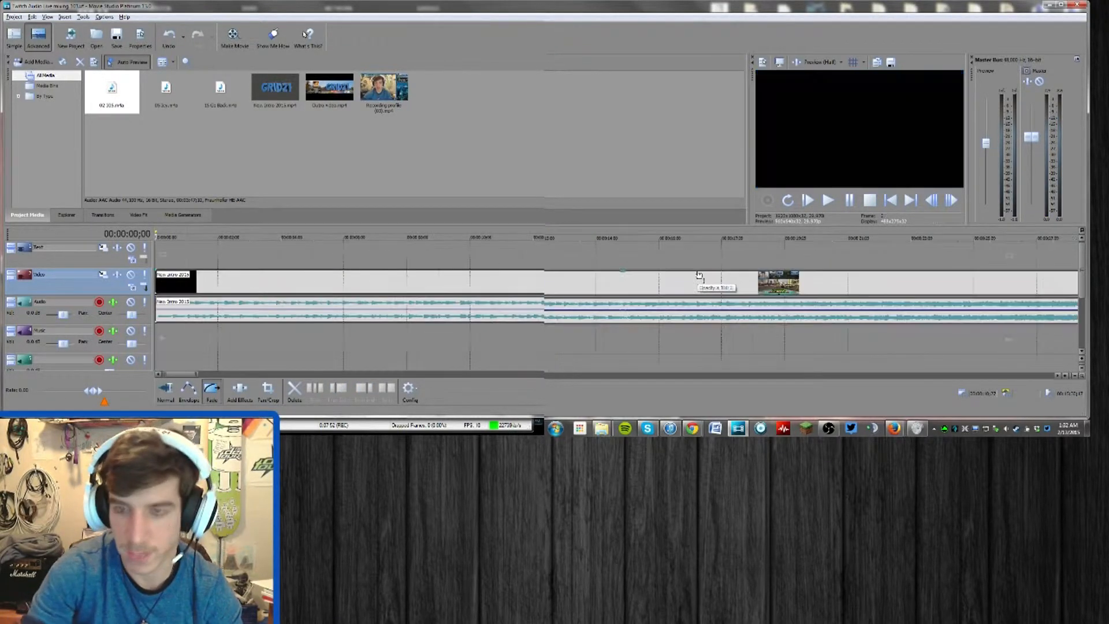
{"action": "scroll", "coordinate": [699, 275], "scroll_direction": "down", "scroll_amount": 9}
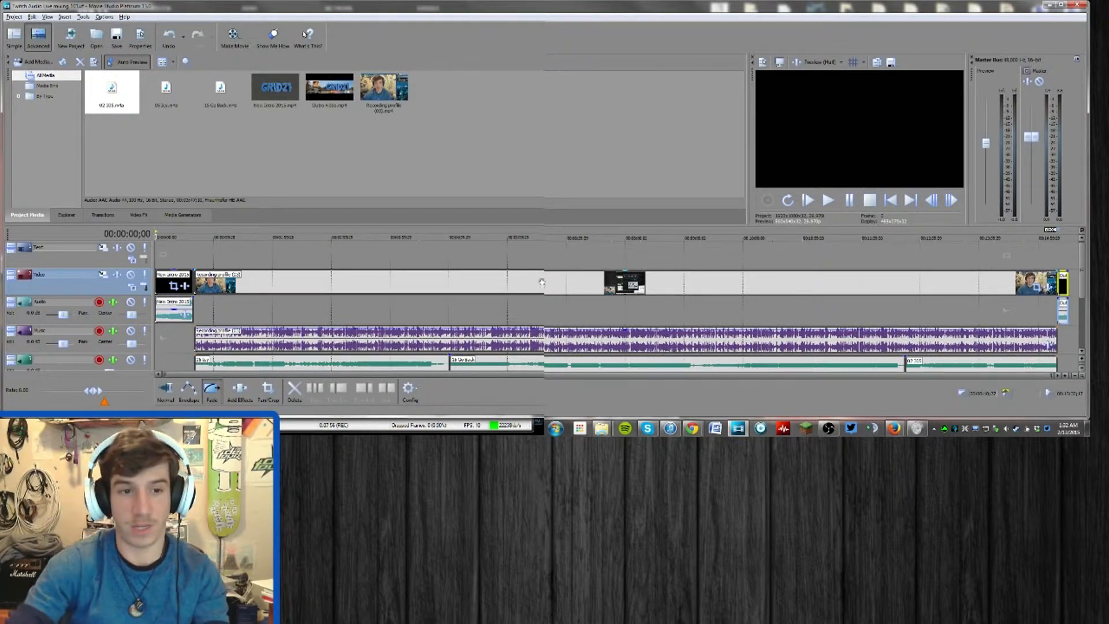
{"action": "left_click", "coordinate": [404, 314]}
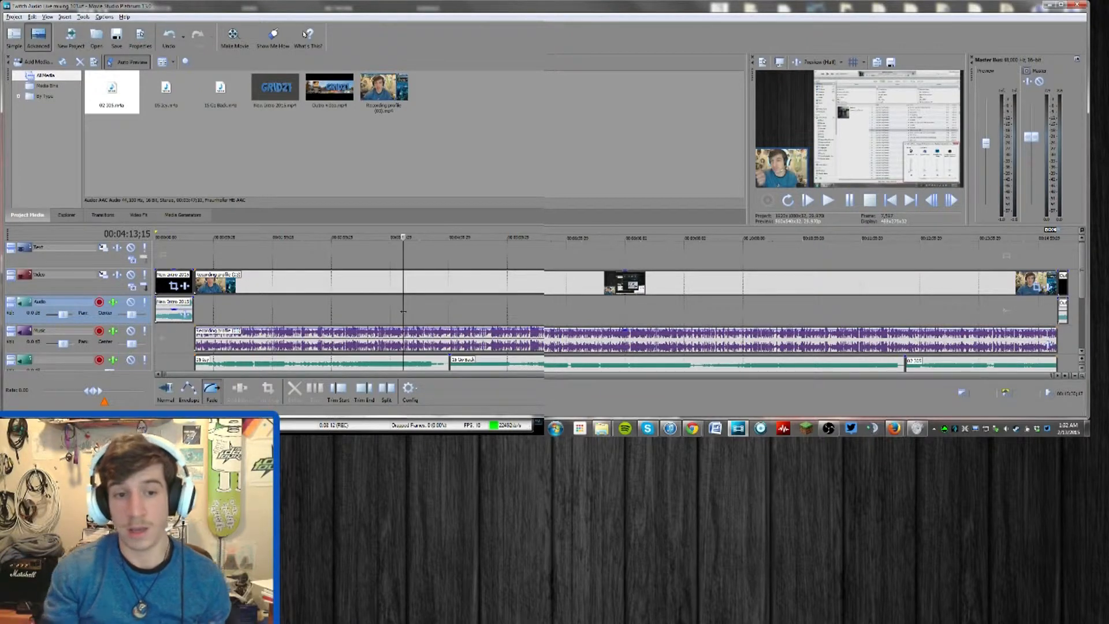
{"action": "left_click", "coordinate": [292, 317]}
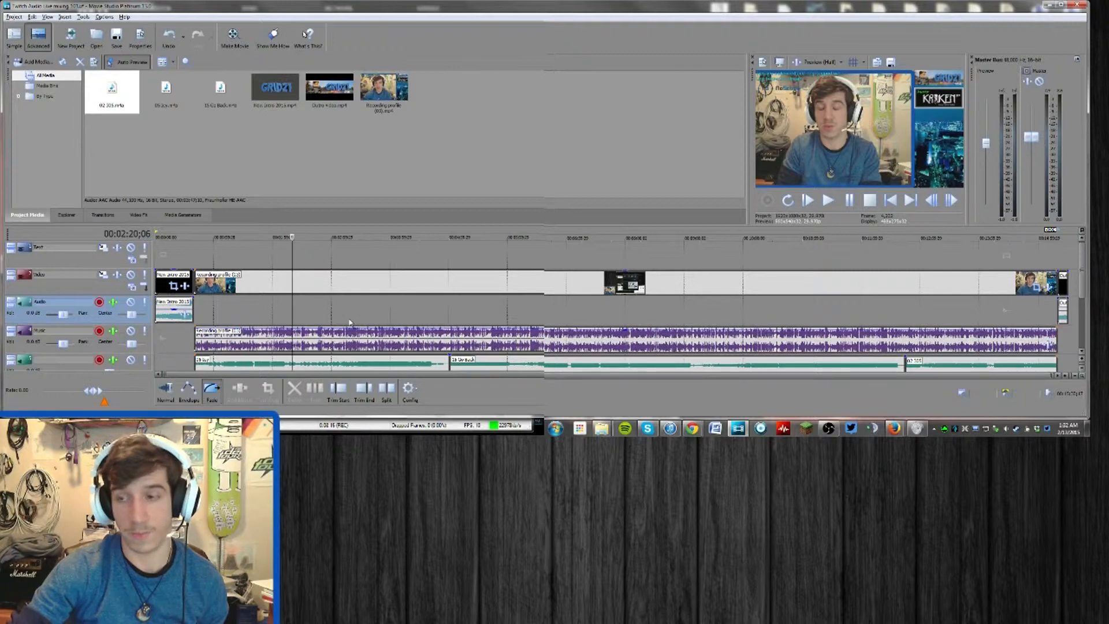
{"action": "left_click", "coordinate": [291, 321]}
{"action": "key", "text": "alt+Tab"}
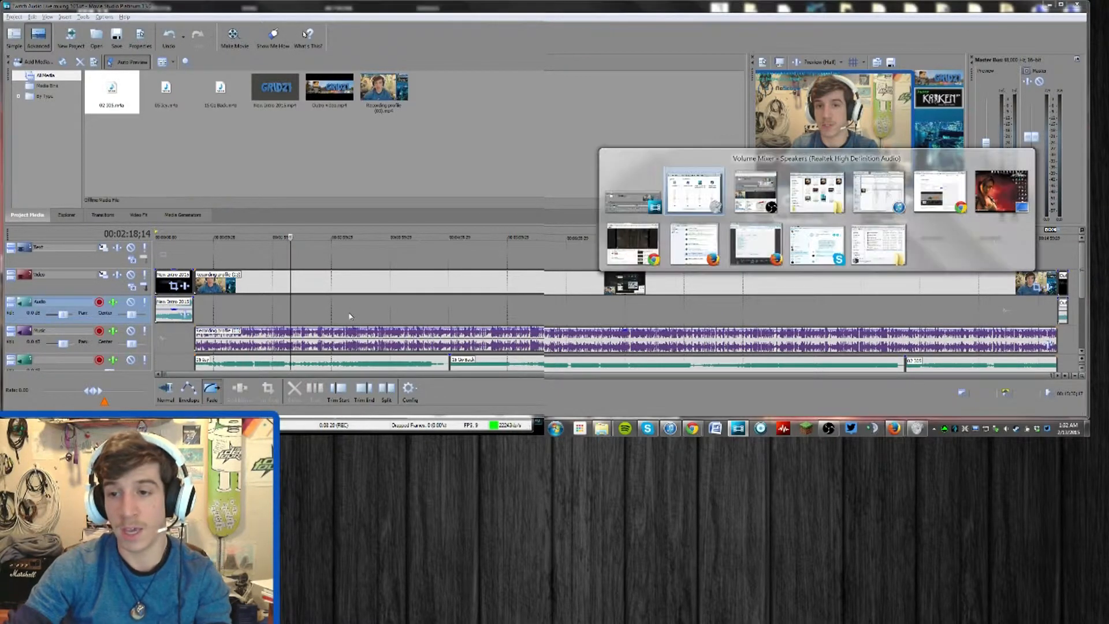
{"action": "key", "text": "alt+Tab"}
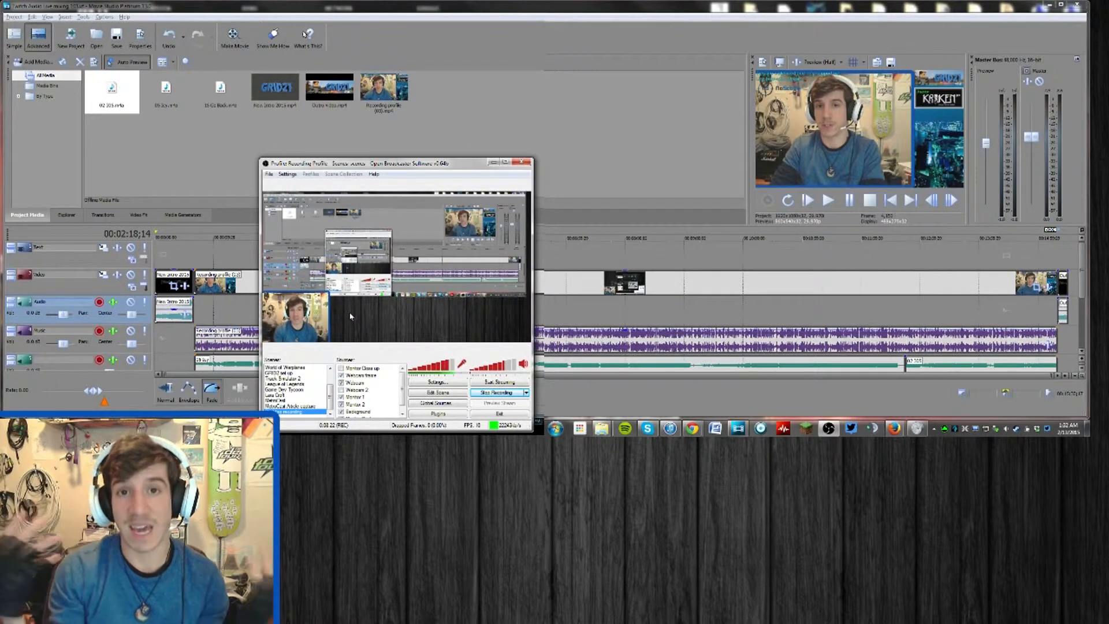
{"action": "key", "text": "alt+Tab"}
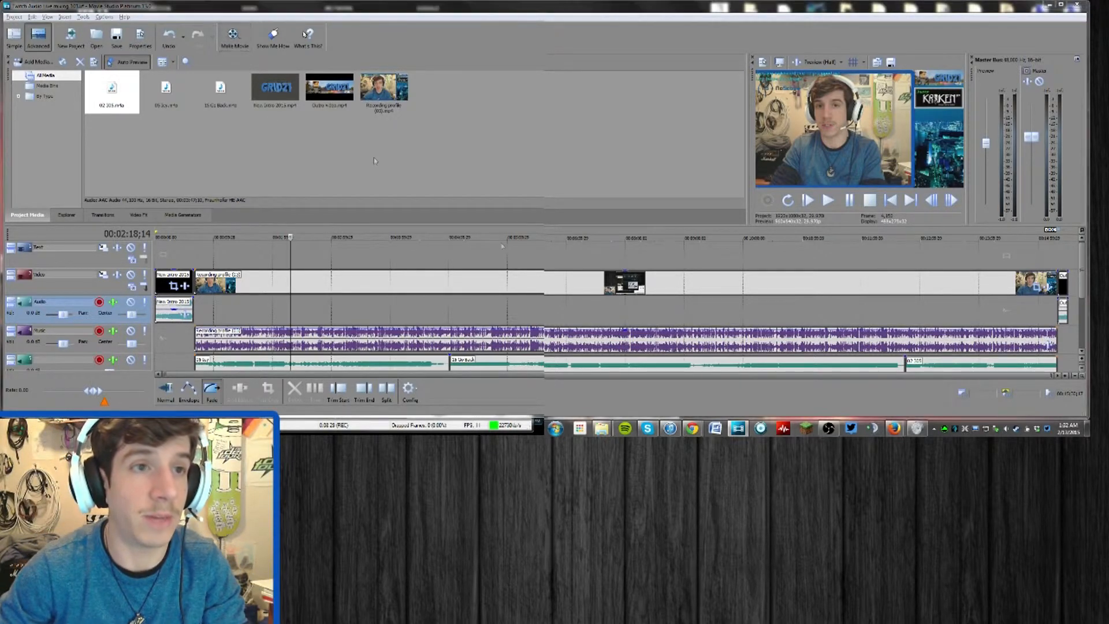
Start making the movie as a file on the hard drive, choosing the Sony AVC/MVC format and the custom 1080 16:9 render template
{"action": "key", "text": "ctrl+m"}
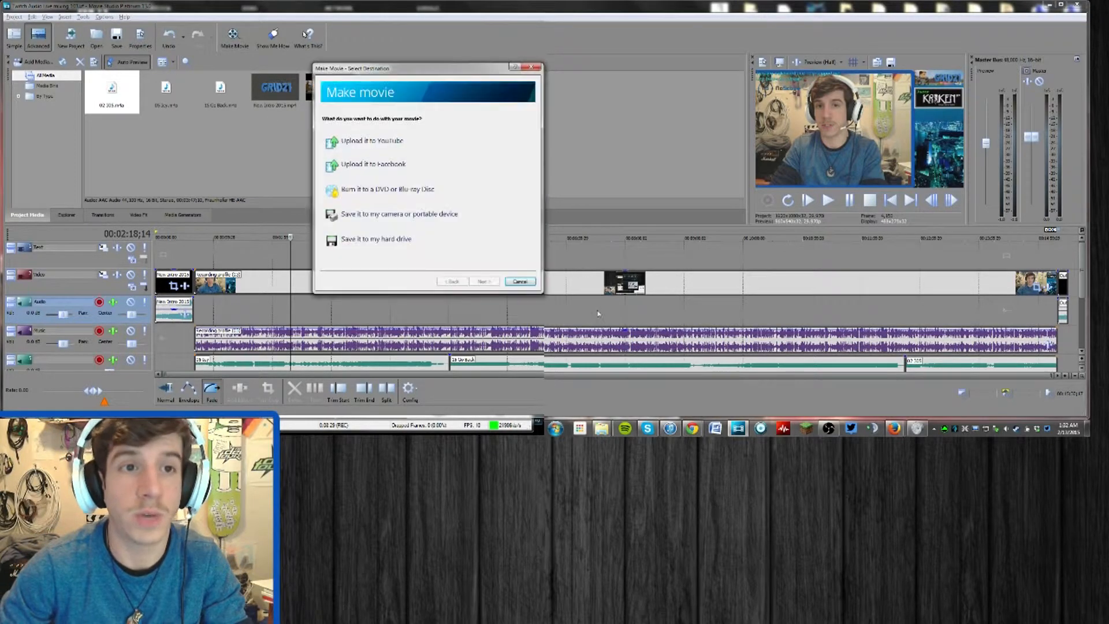
{"action": "left_click", "coordinate": [412, 248]}
{"action": "left_click", "coordinate": [495, 216]}
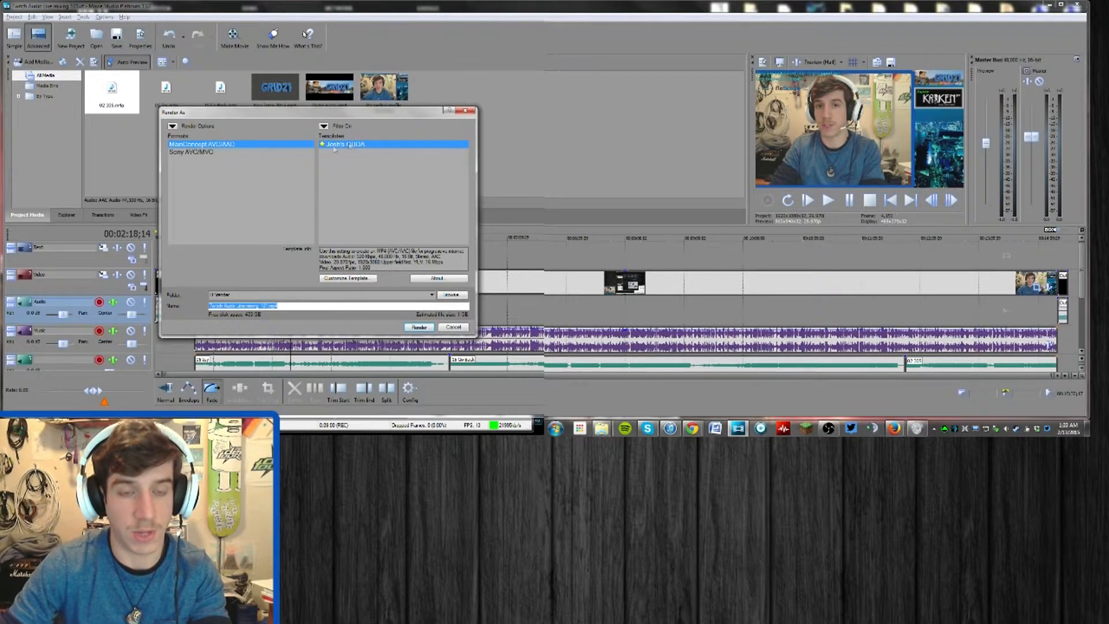
{"action": "left_click", "coordinate": [208, 153]}
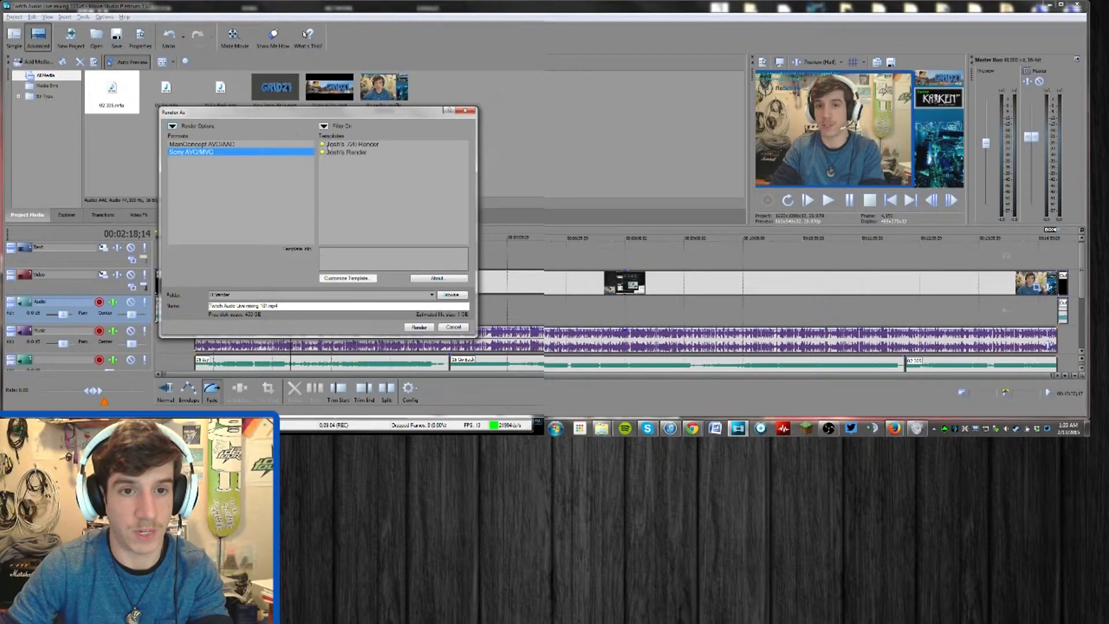
{"action": "left_click", "coordinate": [346, 152]}
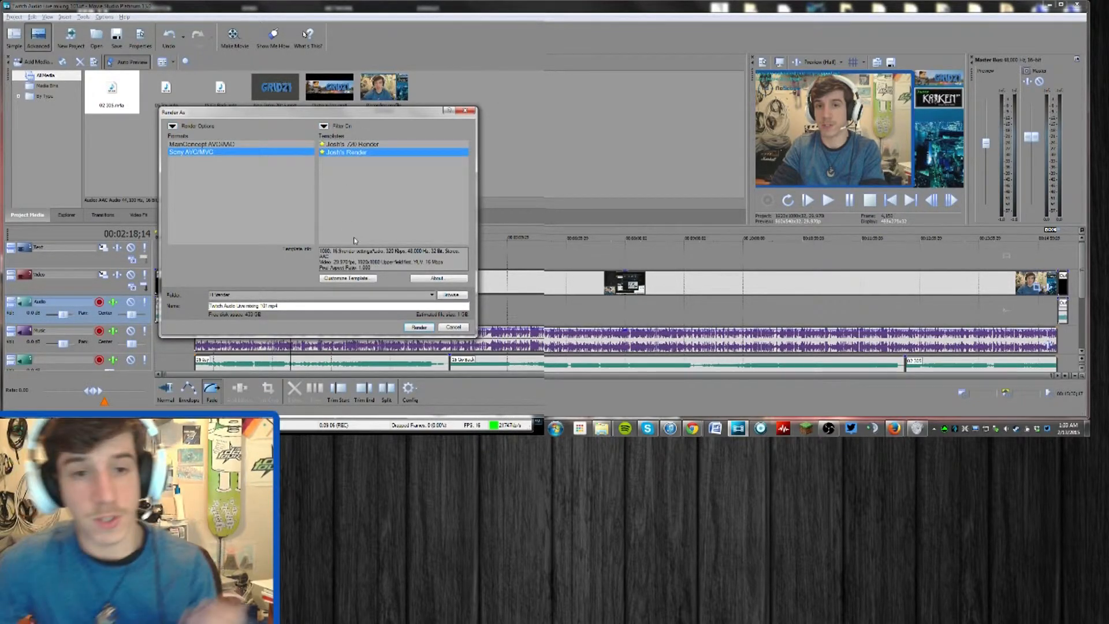
Examine the custom render template's video, audio, system and project settings, check GPU availability, and leave without changing the template
{"action": "left_click", "coordinate": [363, 279]}
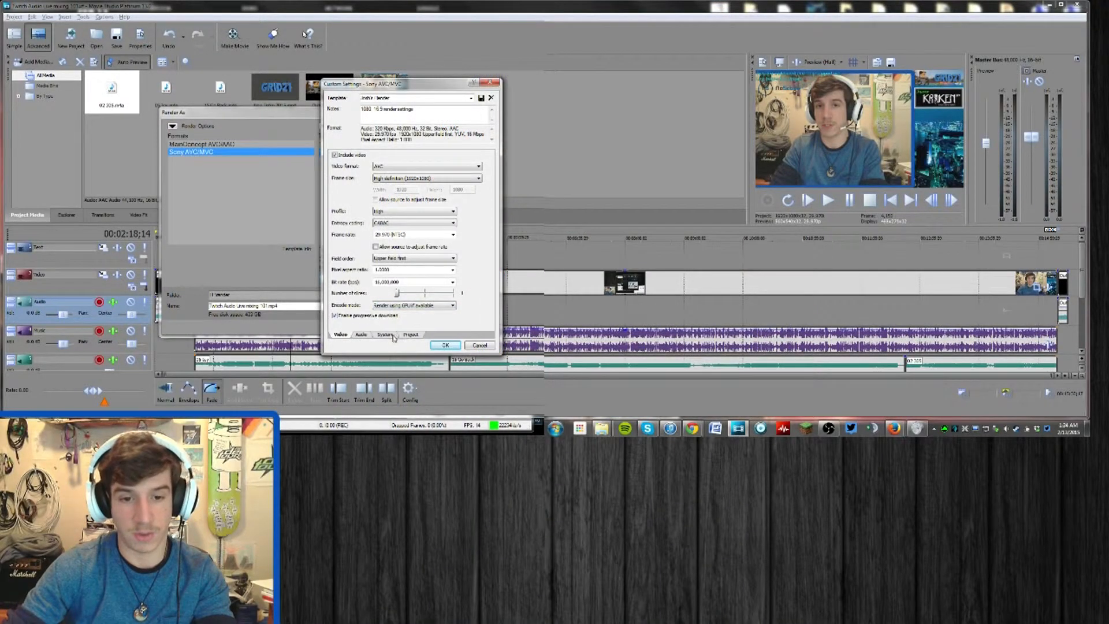
{"action": "left_click", "coordinate": [391, 335]}
{"action": "left_click", "coordinate": [345, 181]}
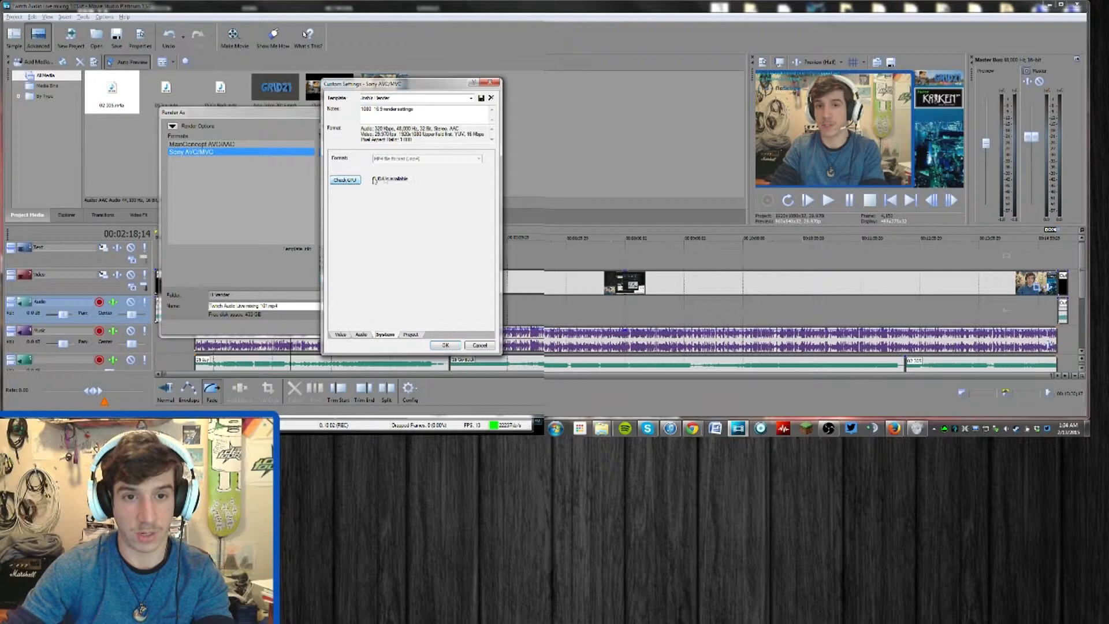
{"action": "left_click", "coordinate": [363, 335]}
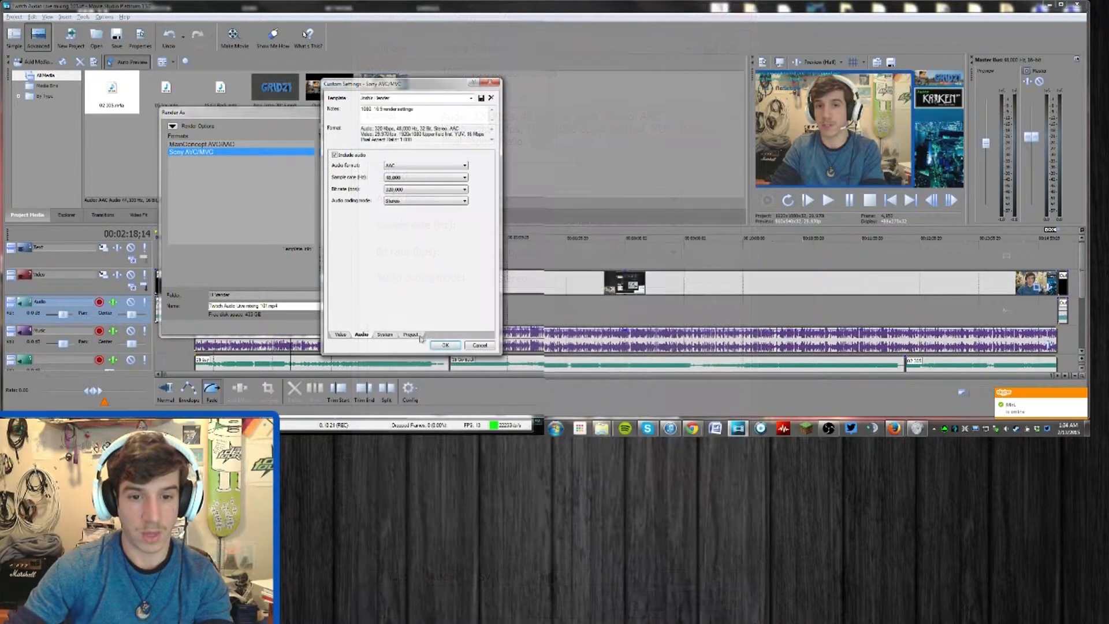
{"action": "left_click", "coordinate": [553, 577]}
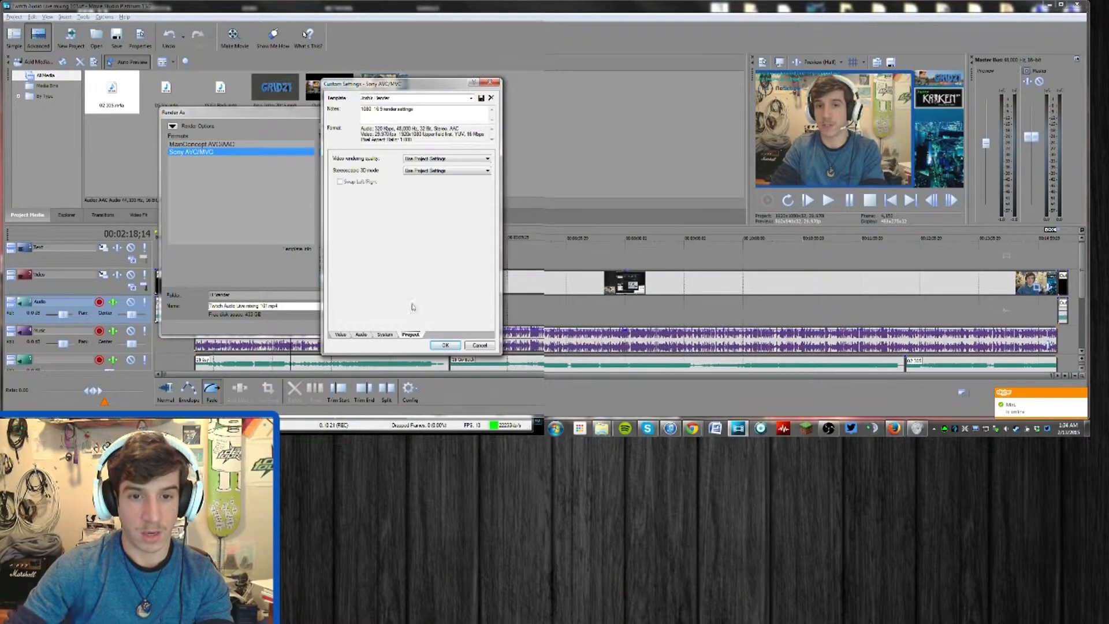
{"action": "left_click", "coordinate": [342, 335]}
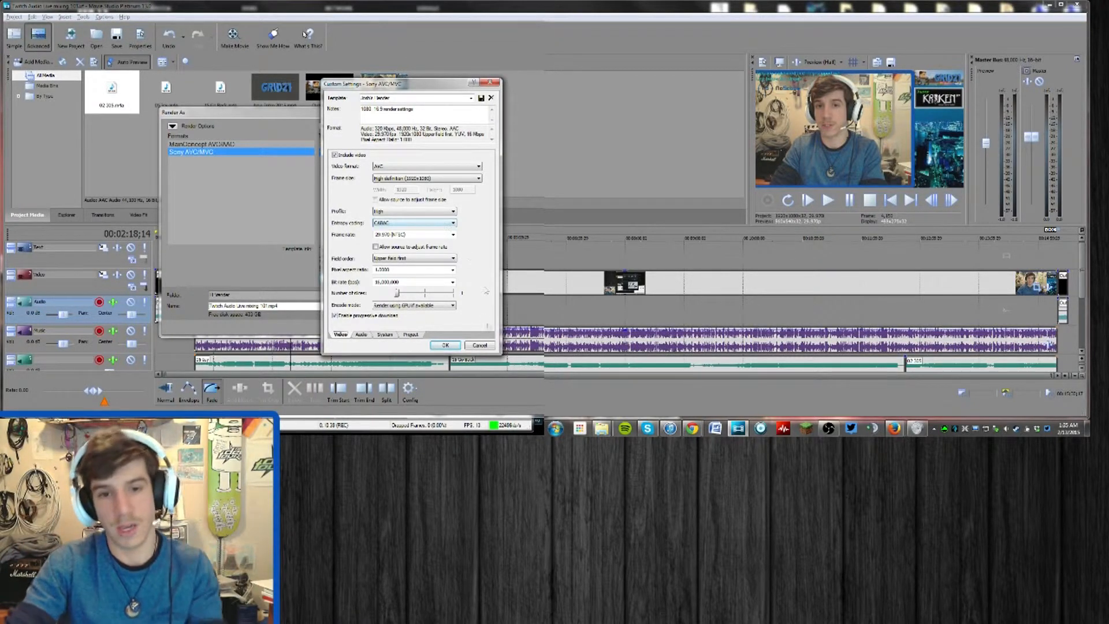
{"action": "left_click", "coordinate": [480, 344]}
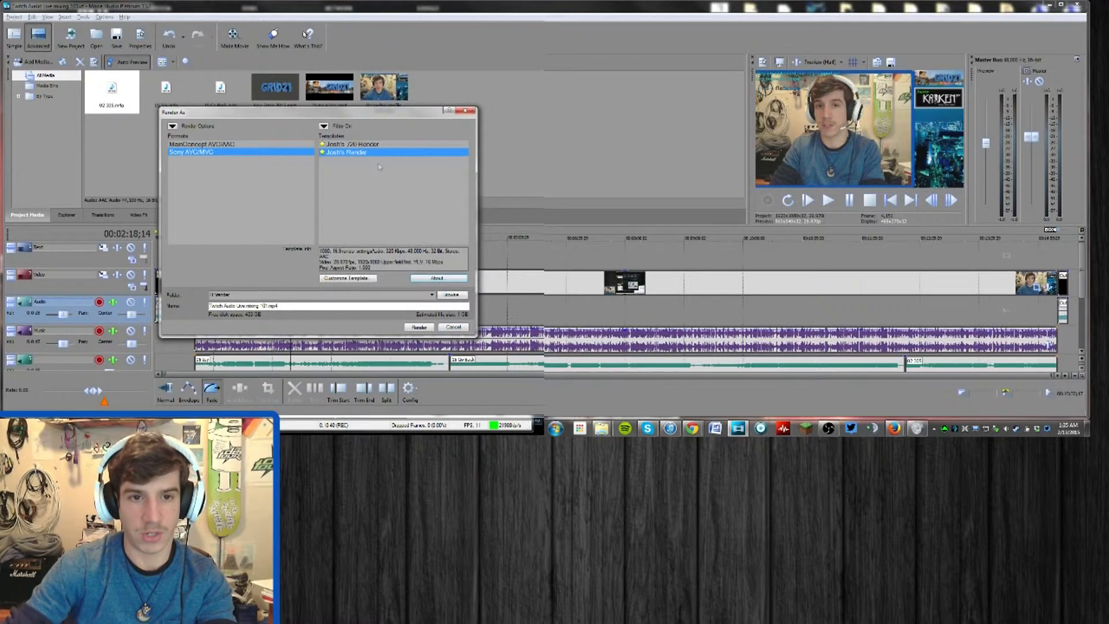
Review the available render destination folders, and in Windows Explorer examine the computer's drives and the contents of Edit Drive (F:)
{"action": "left_click", "coordinate": [451, 294]}
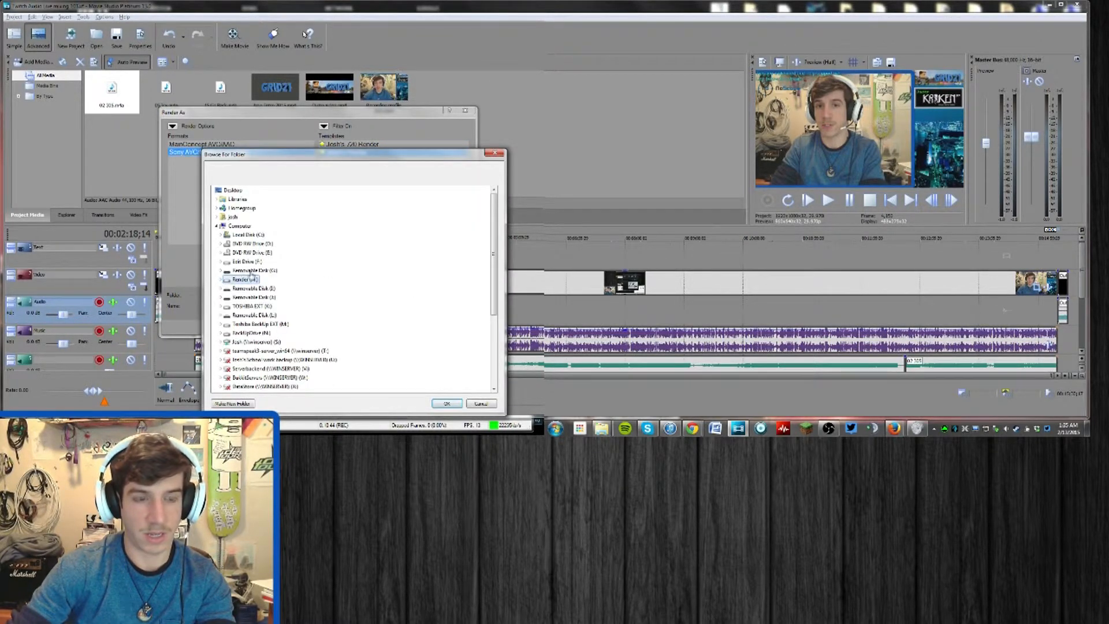
{"action": "left_click", "coordinate": [500, 154]}
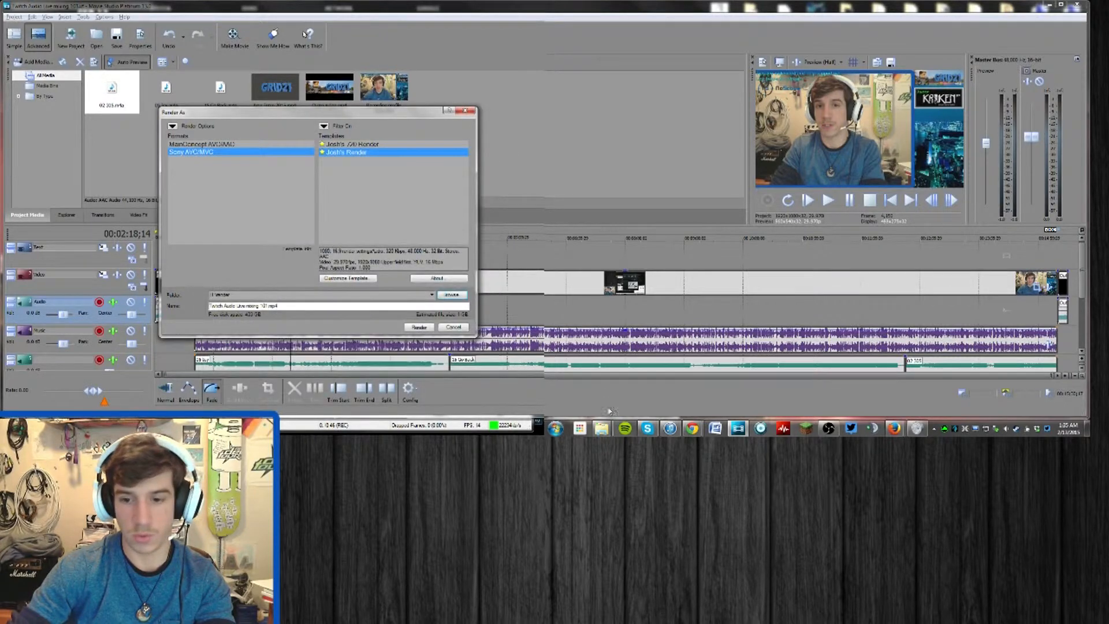
{"action": "right_click", "coordinate": [604, 429]}
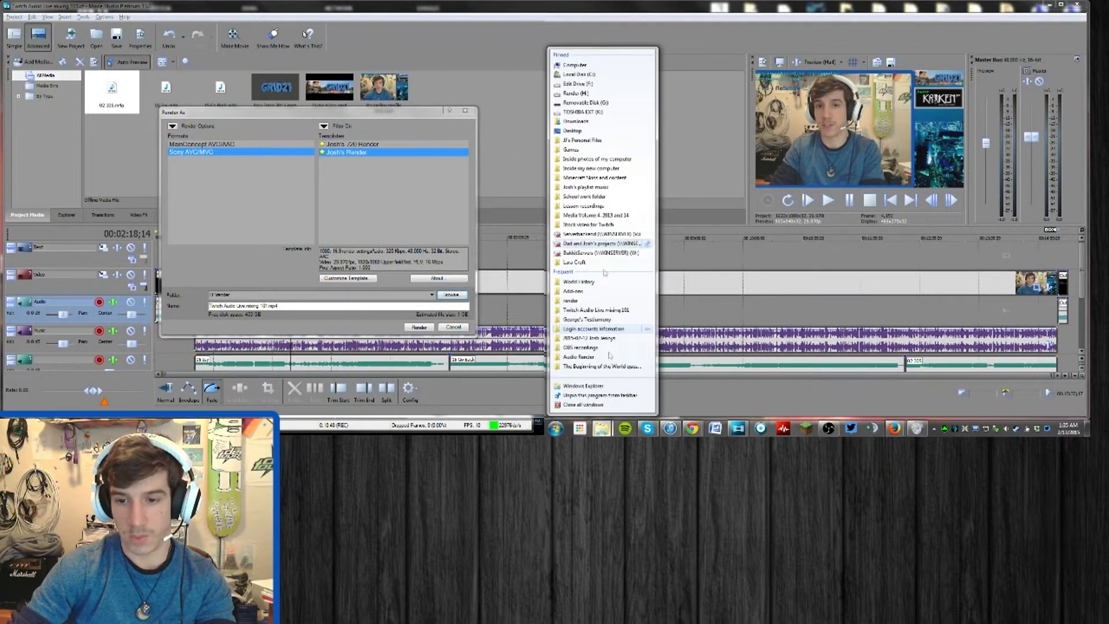
{"action": "left_click", "coordinate": [601, 78]}
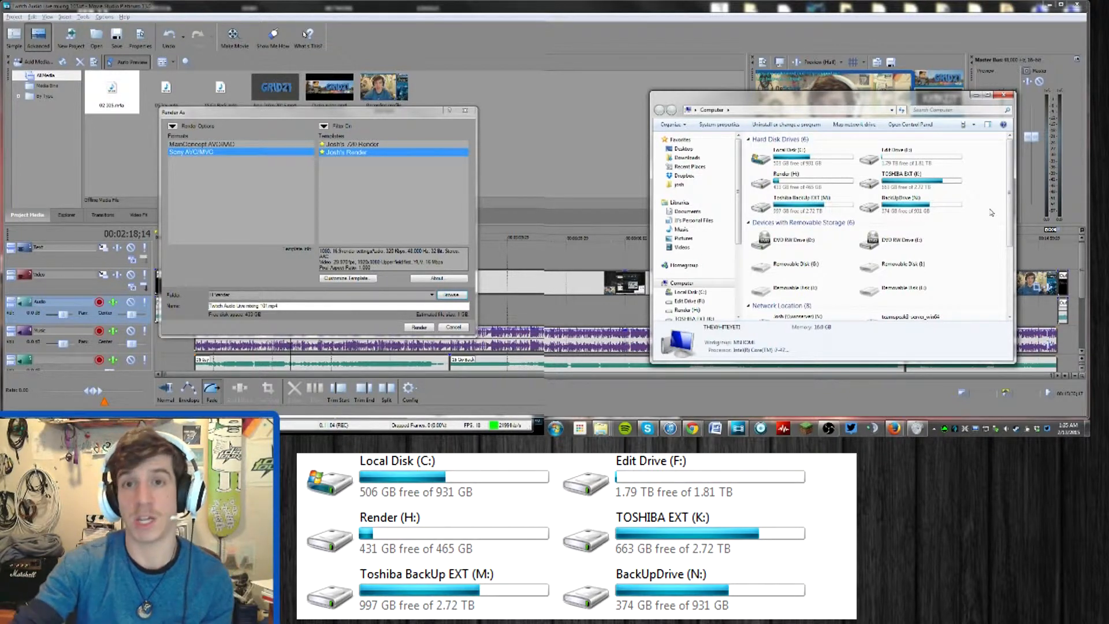
{"action": "left_click", "coordinate": [936, 158]}
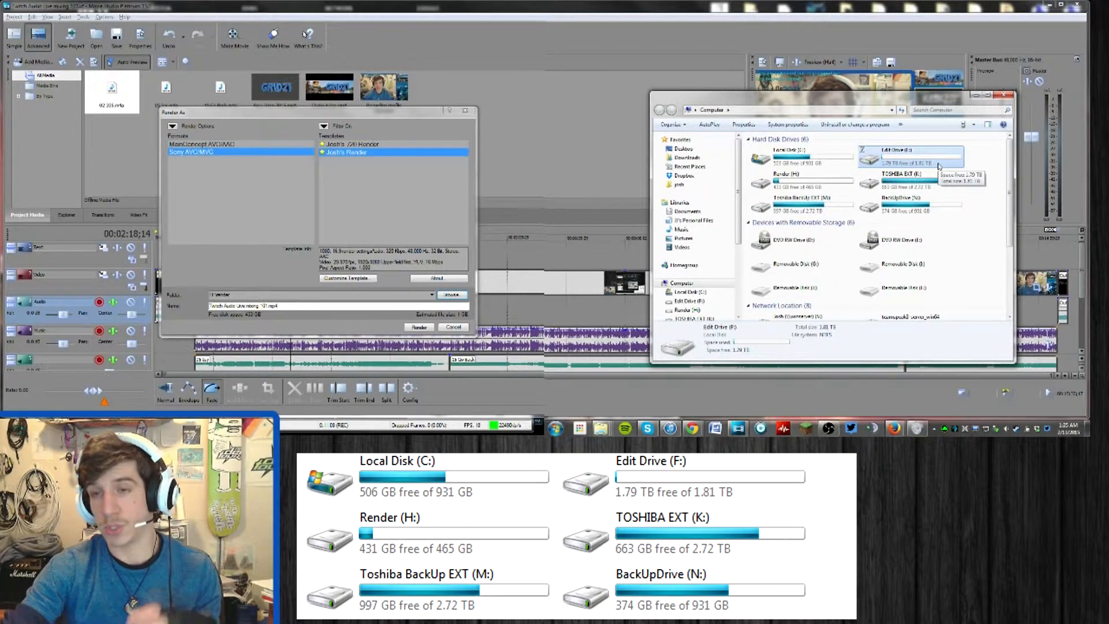
{"action": "double_click", "coordinate": [938, 166]}
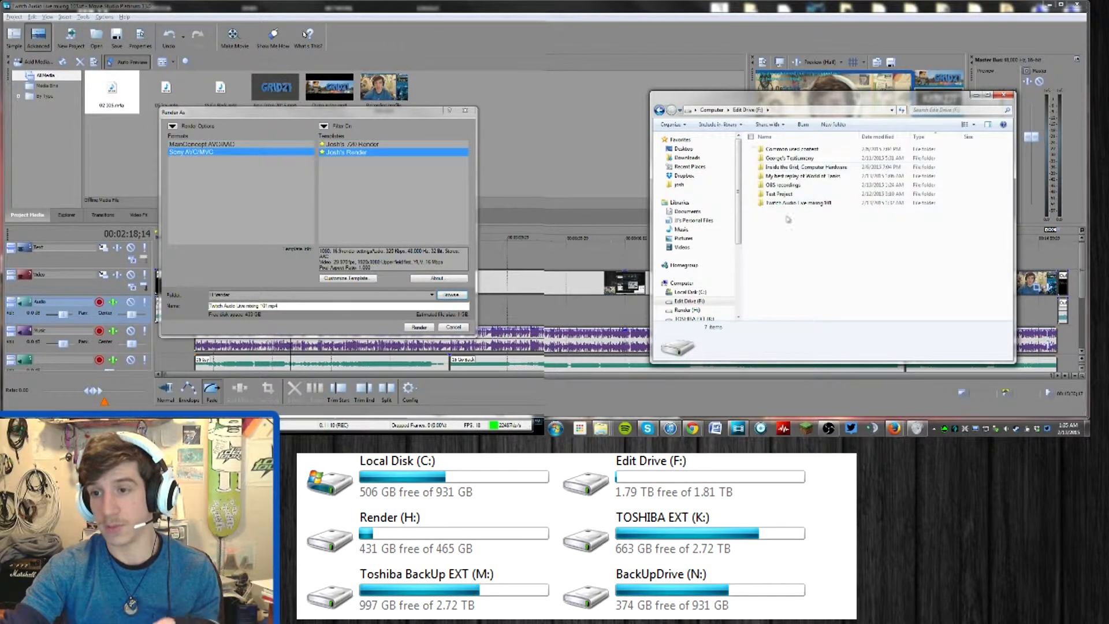
{"action": "left_click", "coordinate": [716, 110]}
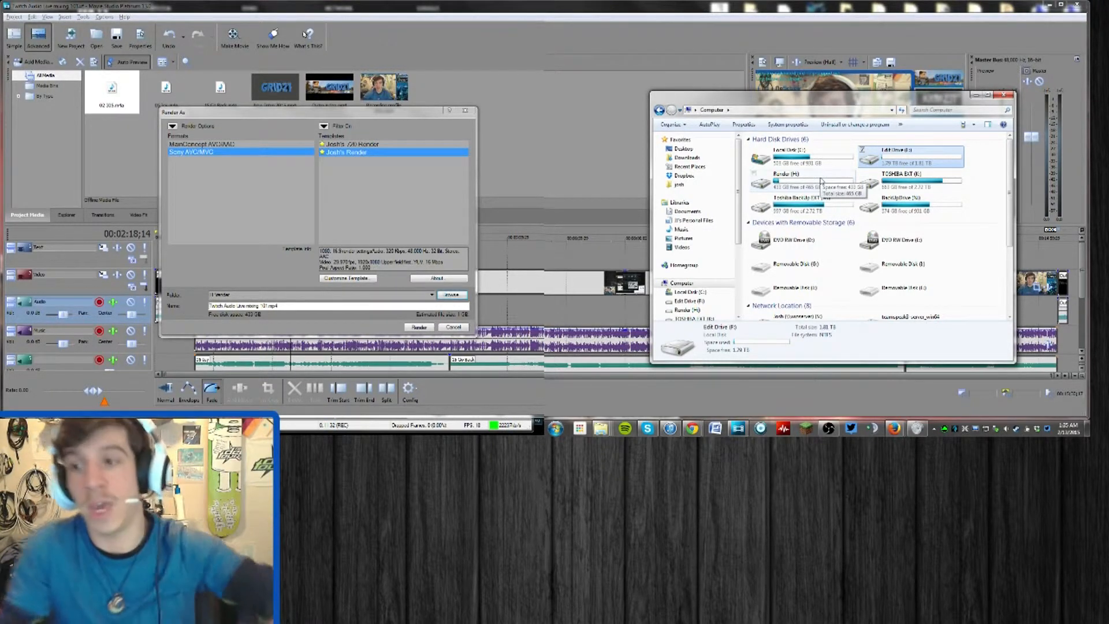
Switch to the Open Broadcaster Software window
{"action": "left_click", "coordinate": [480, 427]}
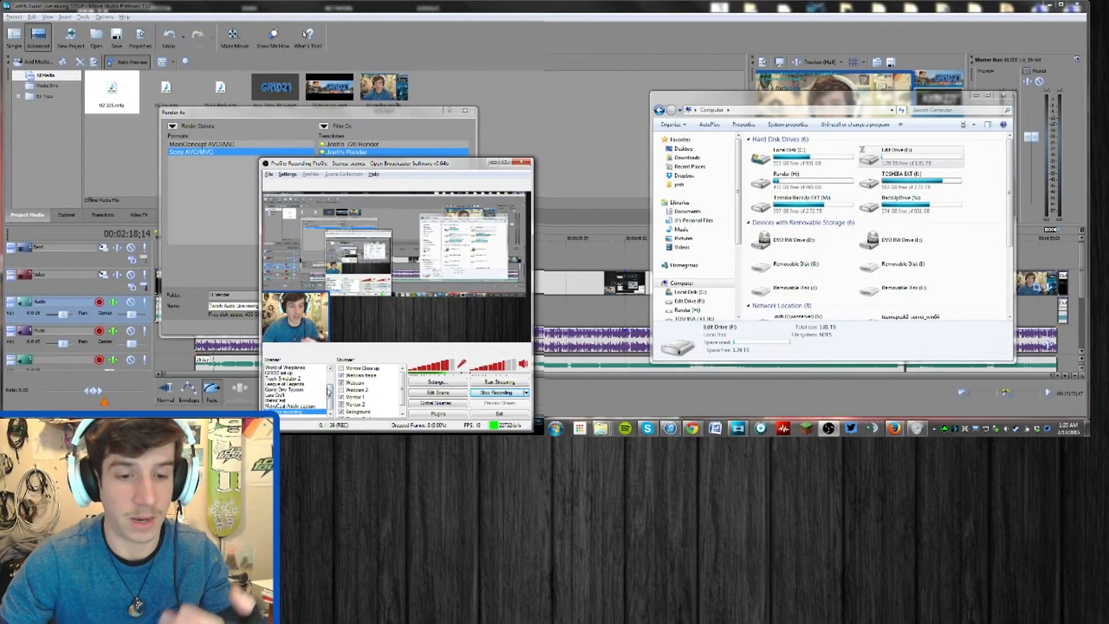